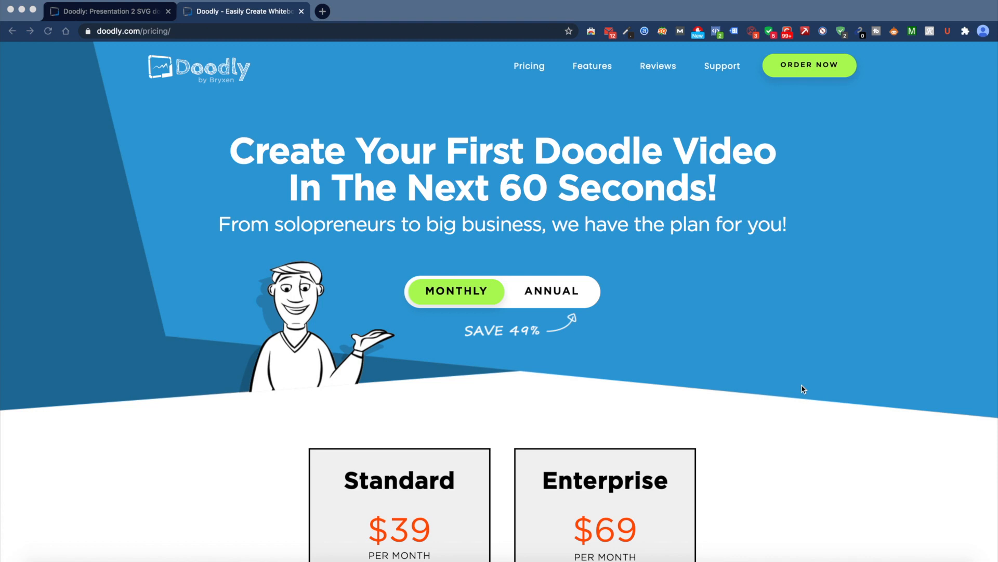
- Look over the Standard and Enterprise pricing plans and the Presentation 2 bundle page
{"action": "scroll", "coordinate": [803, 381], "scroll_direction": "down", "scroll_amount": 1}
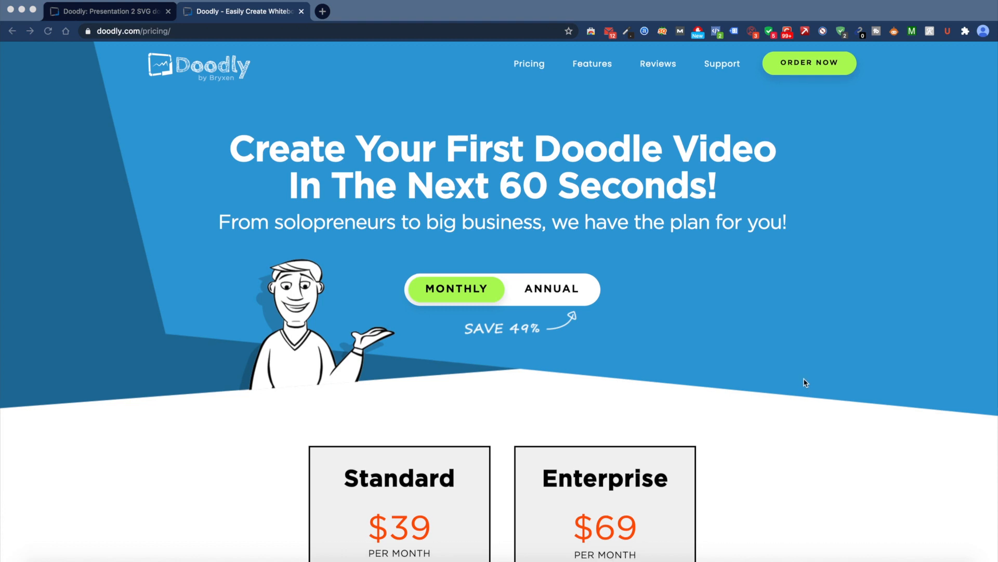
{"action": "scroll", "coordinate": [805, 383], "scroll_direction": "down", "scroll_amount": 5}
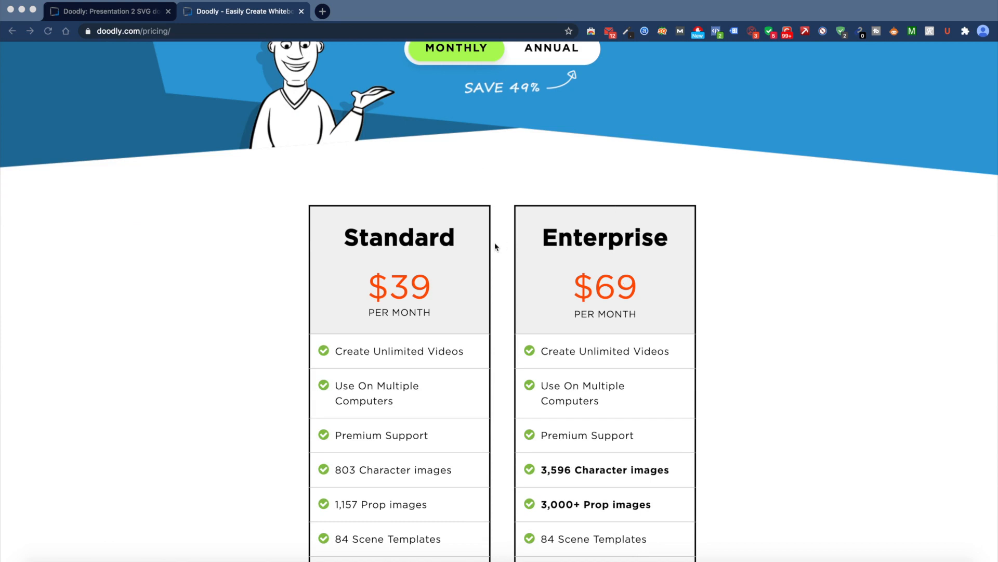
{"action": "left_click", "coordinate": [118, 18]}
{"action": "scroll", "coordinate": [436, 213], "scroll_direction": "down", "scroll_amount": 2}
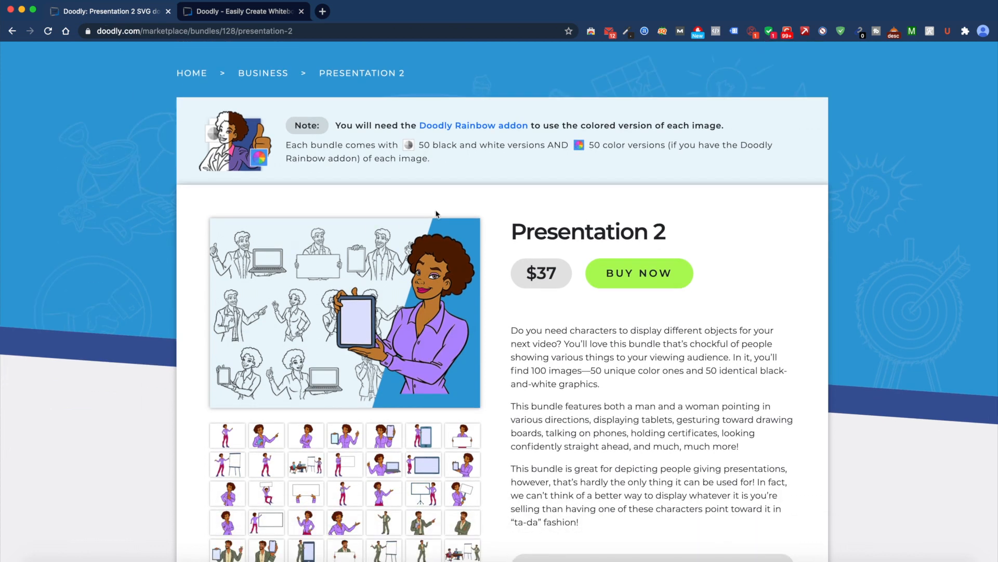
- Return to the marketplace home page, browse the most recent bundles and load more of them
{"action": "left_click", "coordinate": [13, 31]}
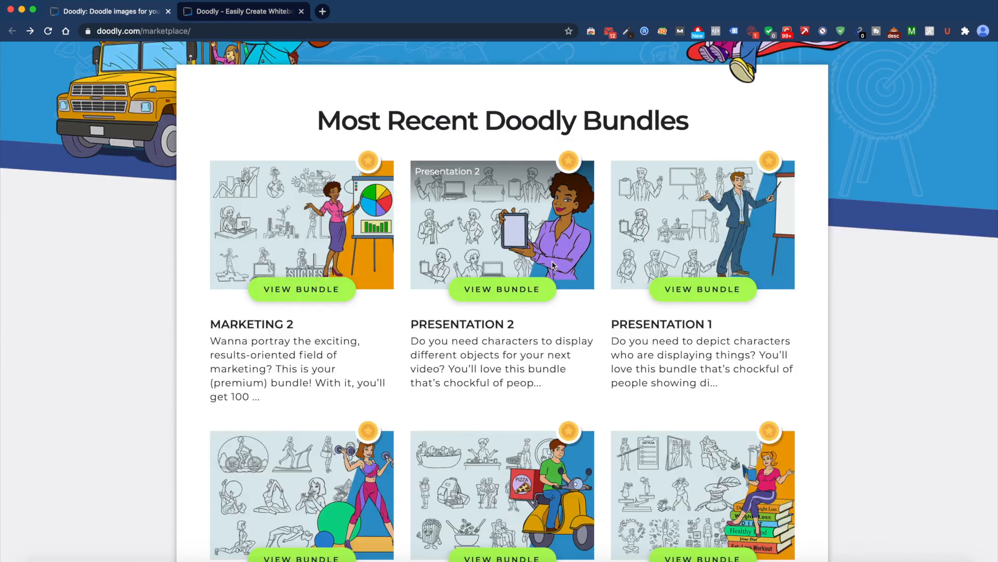
{"action": "scroll", "coordinate": [553, 265], "scroll_direction": "down", "scroll_amount": 6}
{"action": "scroll", "coordinate": [531, 339], "scroll_direction": "down", "scroll_amount": 5}
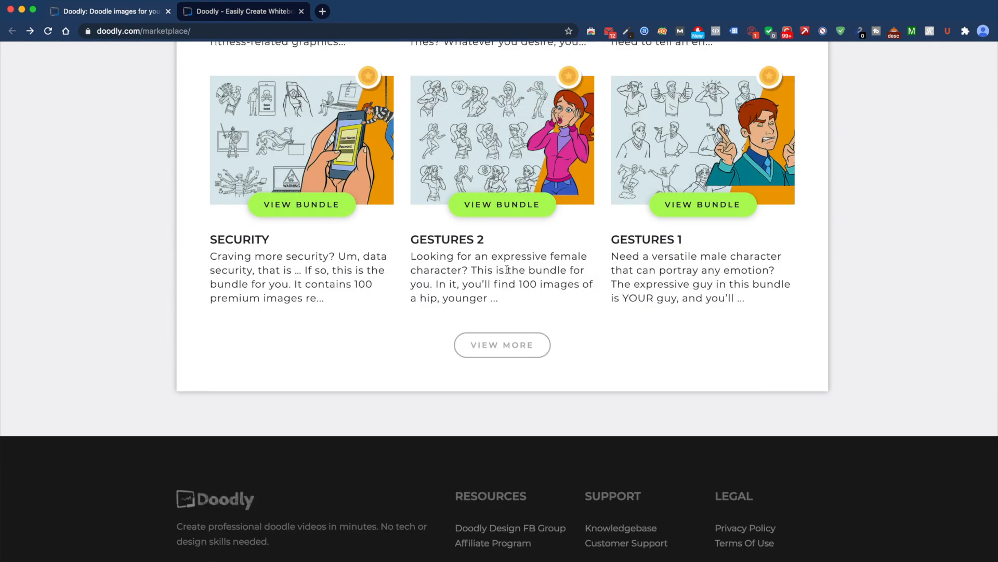
{"action": "left_click", "coordinate": [501, 345]}
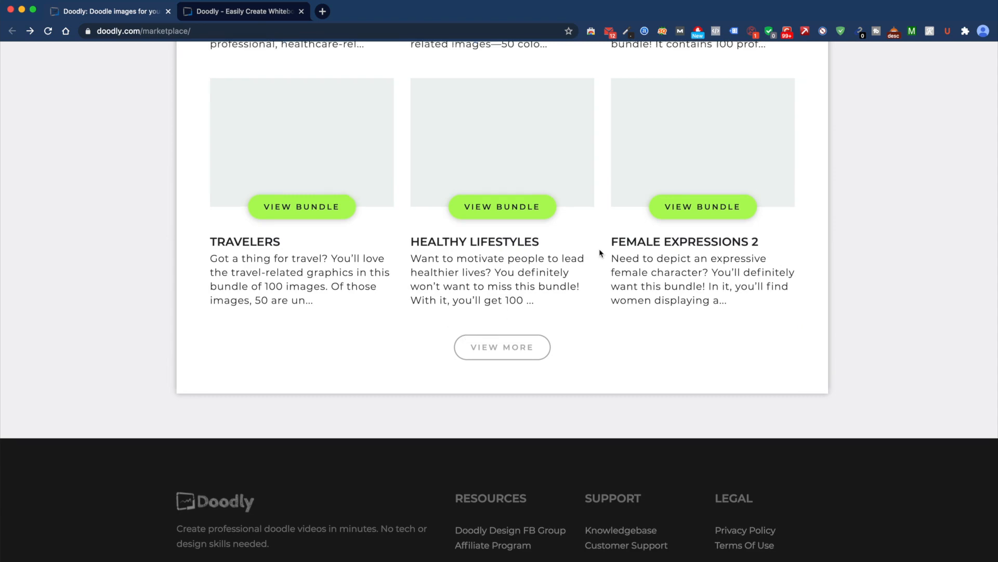
- Find the Businessman bundle in the extended bundle list and review its details page
{"action": "scroll", "coordinate": [475, 252], "scroll_direction": "up", "scroll_amount": 3}
{"action": "scroll", "coordinate": [482, 229], "scroll_direction": "up", "scroll_amount": 3}
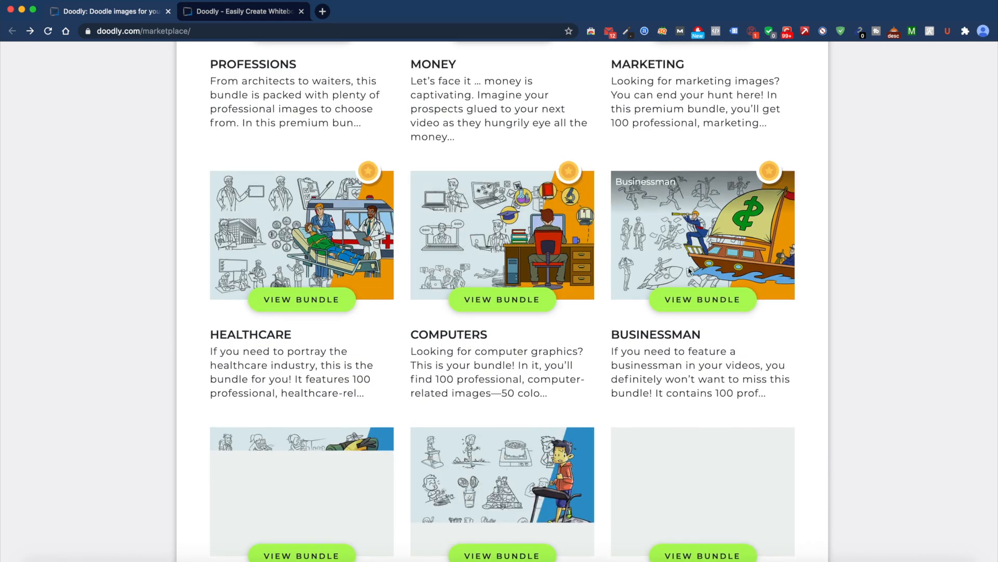
{"action": "left_click", "coordinate": [698, 302]}
{"action": "scroll", "coordinate": [523, 290], "scroll_direction": "down", "scroll_amount": 3}
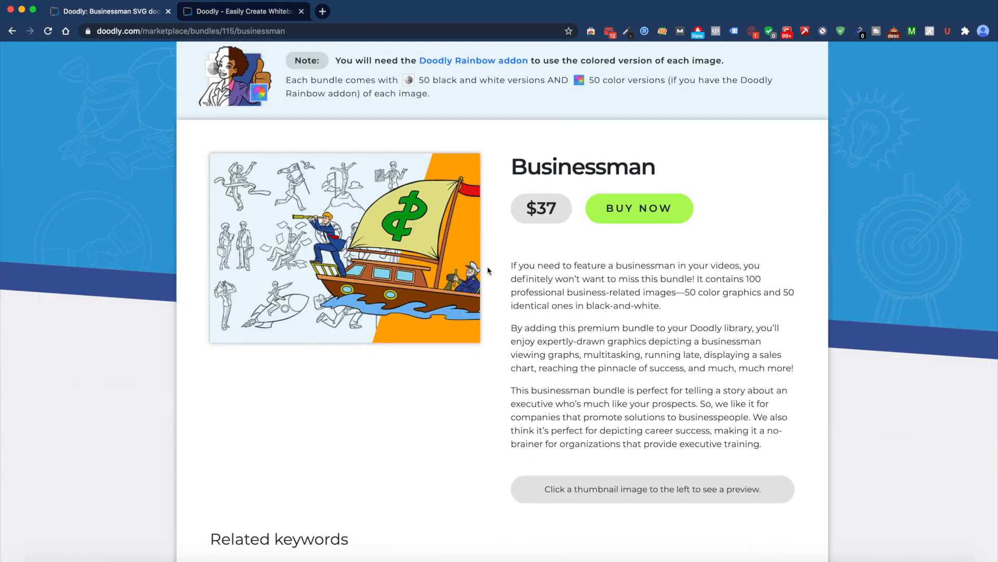
- Go back from the Businessman bundle to the marketplace and look through the recent bundles again
{"action": "left_click", "coordinate": [12, 31]}
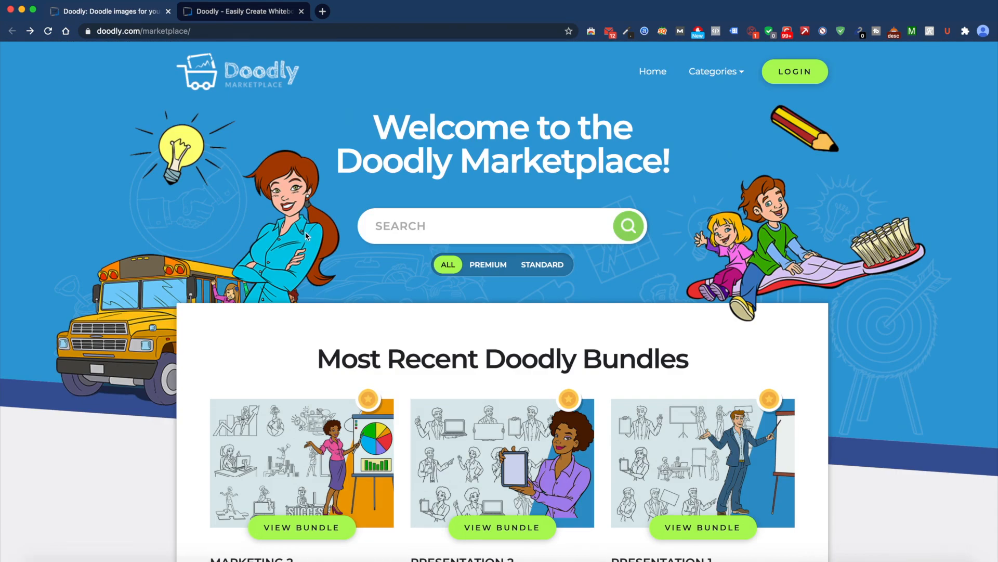
{"action": "scroll", "coordinate": [307, 235], "scroll_direction": "down", "scroll_amount": 10}
{"action": "scroll", "coordinate": [305, 237], "scroll_direction": "down", "scroll_amount": 4}
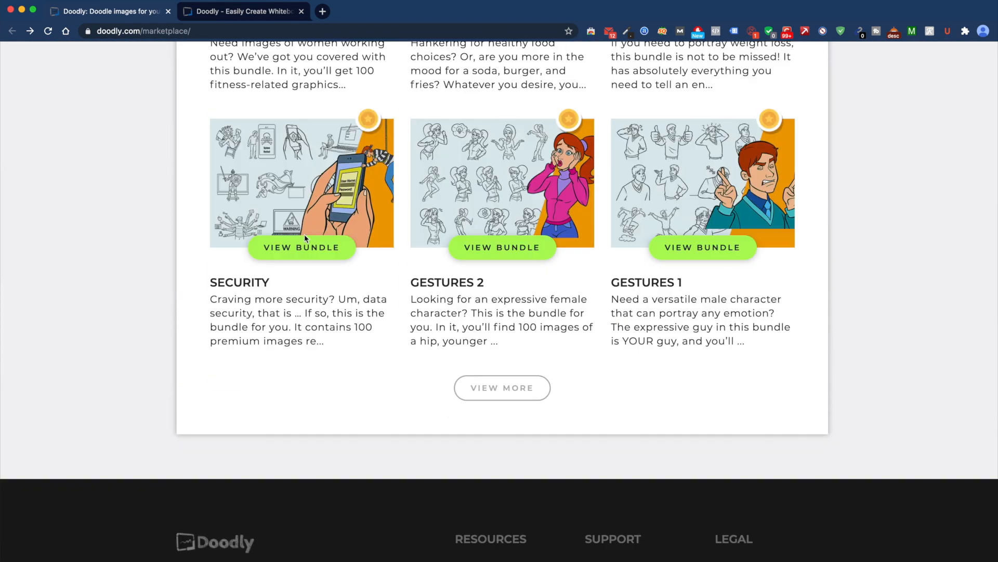
{"action": "scroll", "coordinate": [304, 234], "scroll_direction": "up", "scroll_amount": 2}
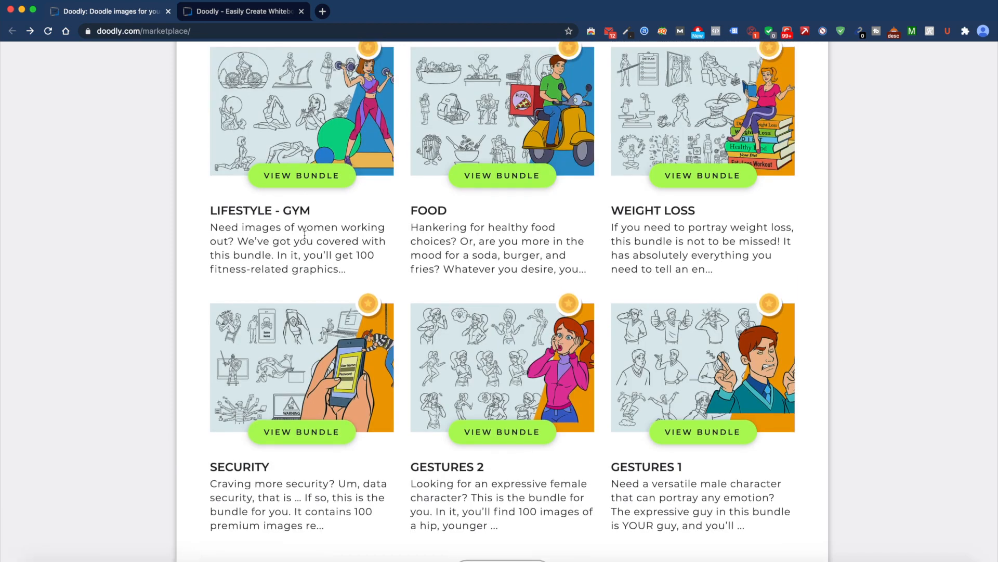
{"action": "scroll", "coordinate": [304, 235], "scroll_direction": "up", "scroll_amount": 11}
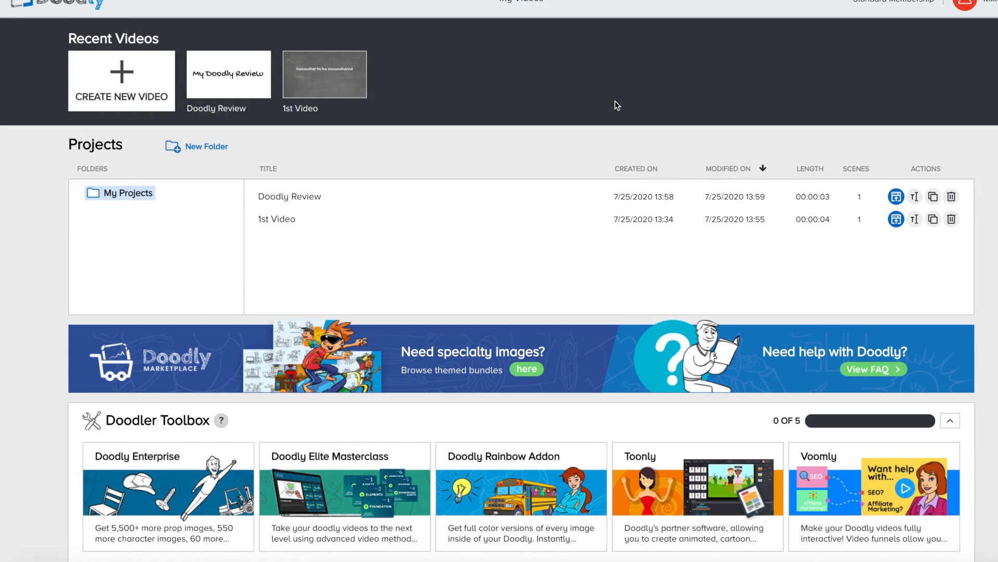
- Examine the descriptions of the Doodler Toolbox offers, from Doodly Enterprise through Voomly, on the My Videos page
{"action": "scroll", "coordinate": [541, 213], "scroll_direction": "down", "scroll_amount": 2}
{"action": "mouse_move", "coordinate": [203, 422]}
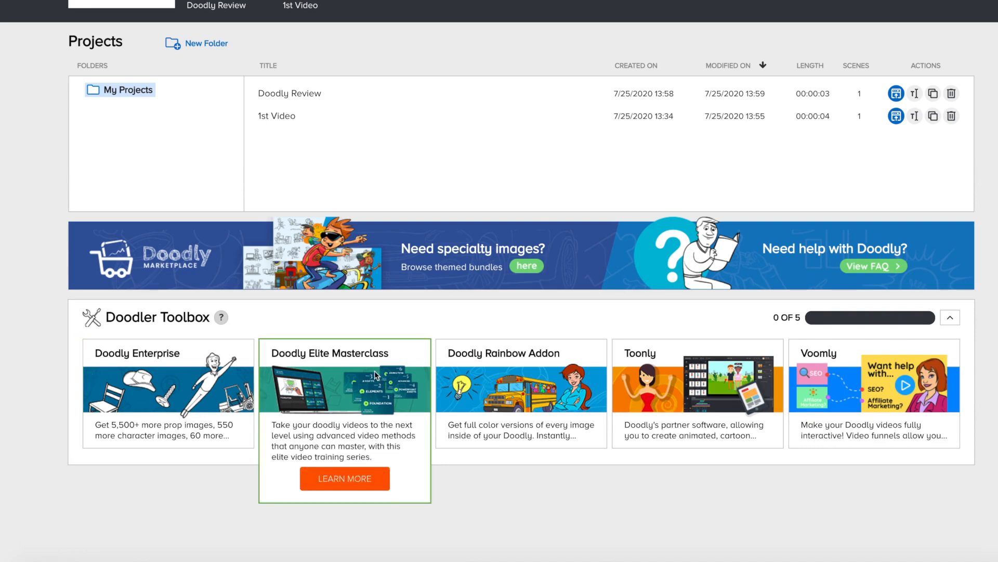
{"action": "mouse_move", "coordinate": [509, 384]}
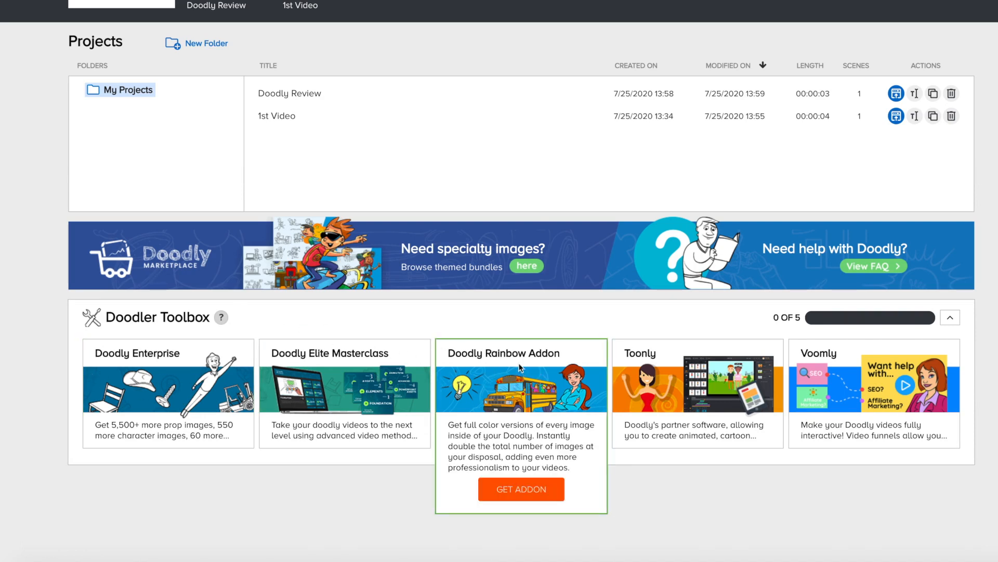
{"action": "mouse_move", "coordinate": [685, 364]}
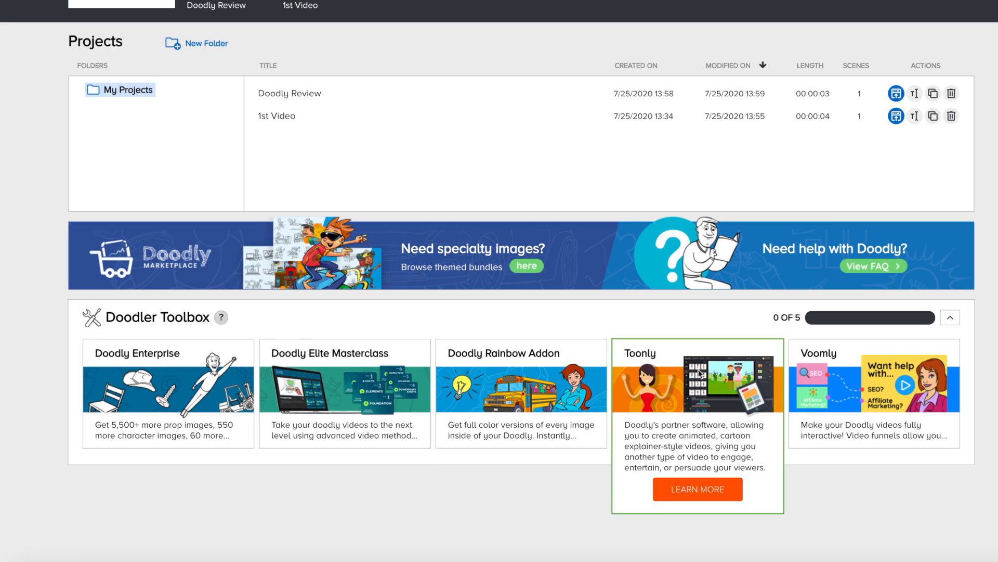
{"action": "mouse_move", "coordinate": [850, 383]}
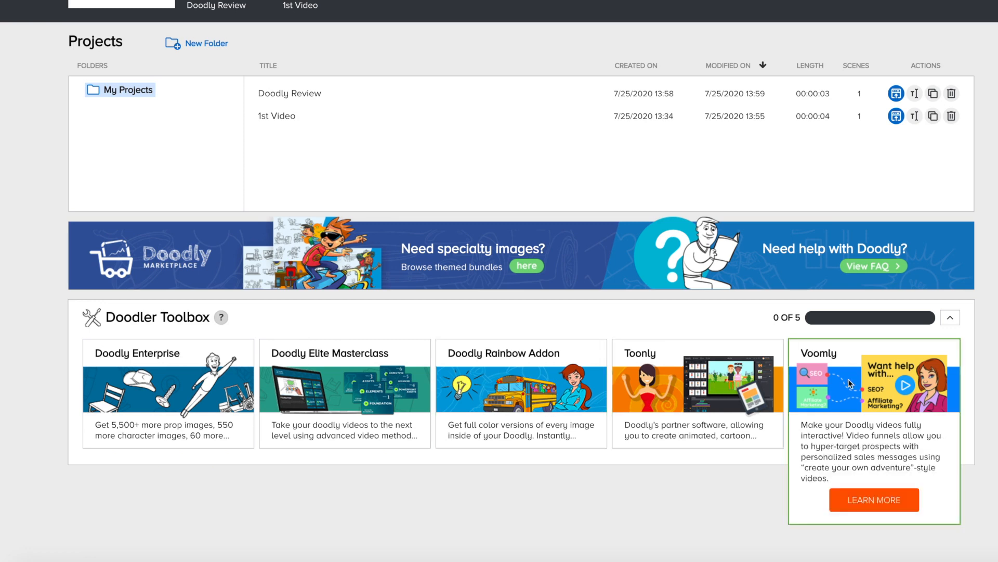
- Create a new Chalkboard-style video titled "Video" with the 1080p (1920x1080) resolution
{"action": "scroll", "coordinate": [119, 78], "scroll_direction": "up", "scroll_amount": 2}
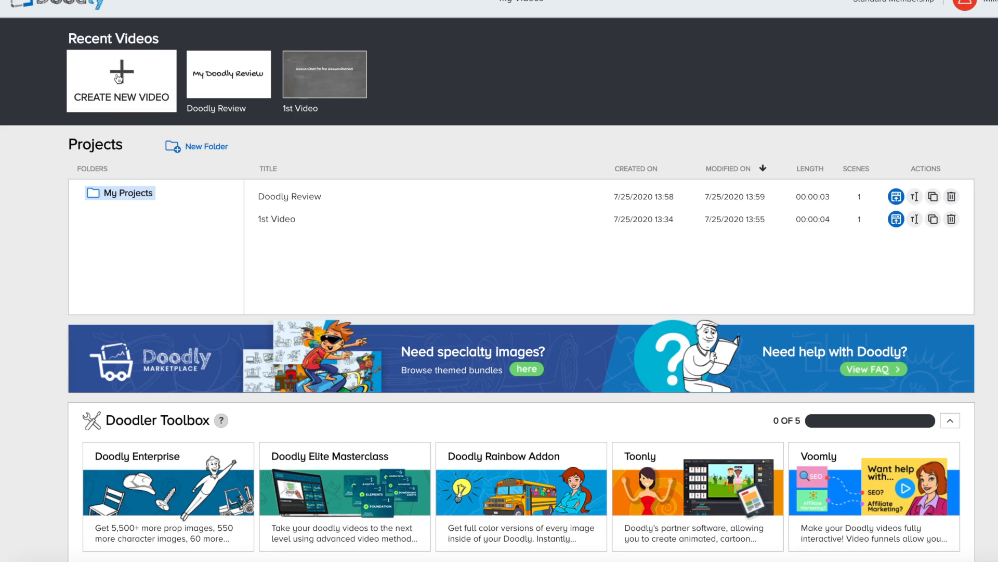
{"action": "left_click", "coordinate": [118, 78]}
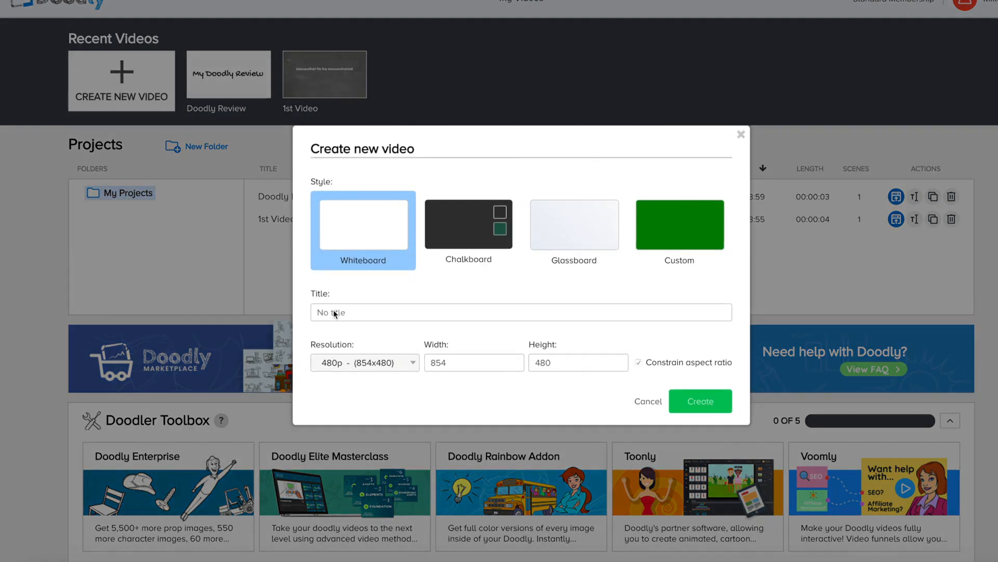
{"action": "left_click", "coordinate": [363, 369]}
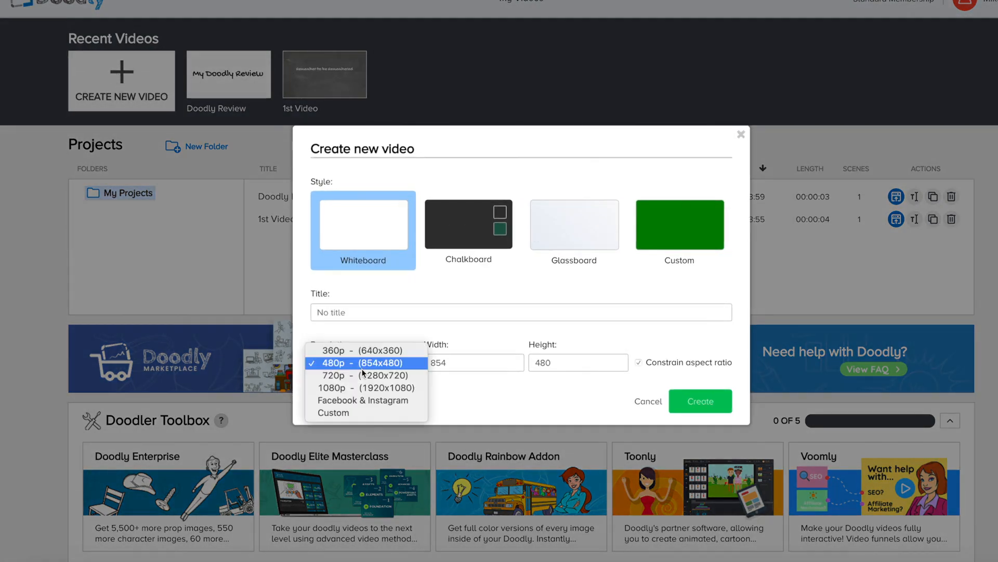
{"action": "left_click", "coordinate": [366, 387]}
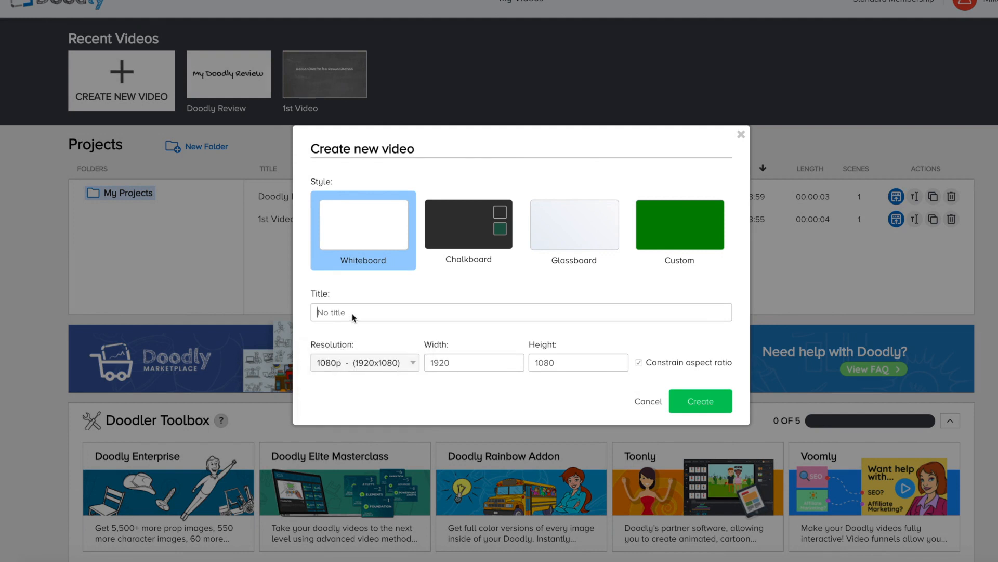
{"action": "type", "text": "Video"}
{"action": "left_click", "coordinate": [473, 231]}
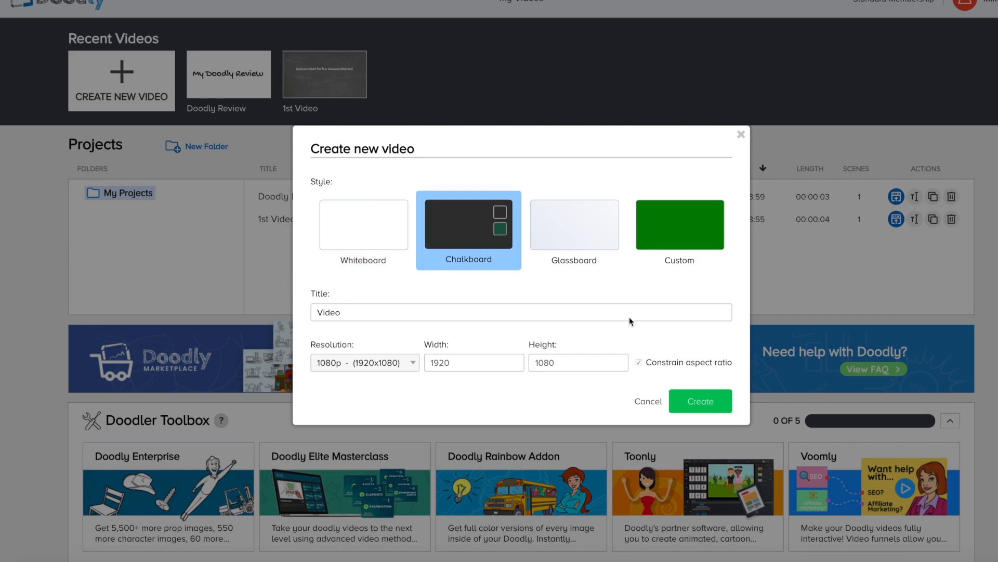
{"action": "left_click", "coordinate": [696, 403]}
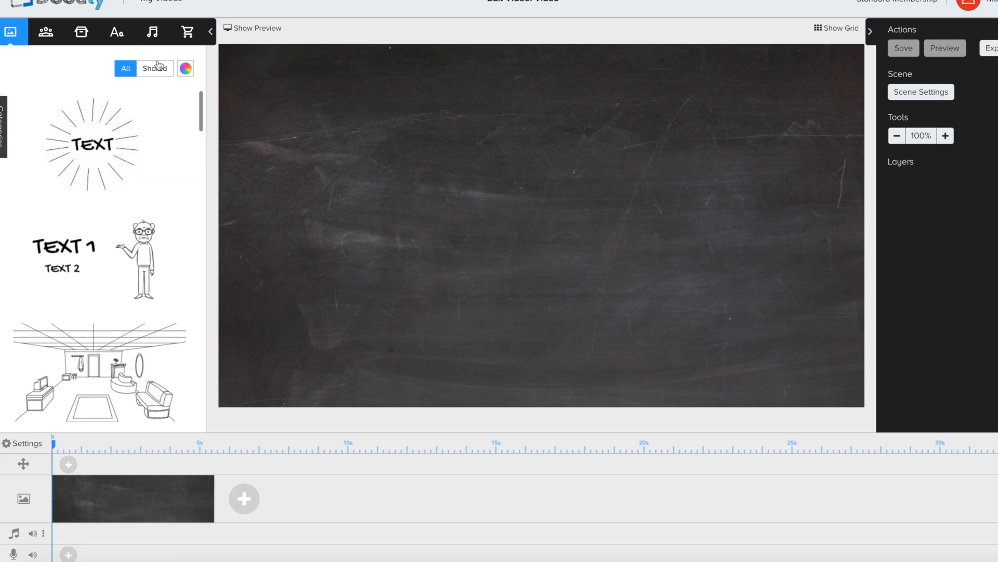
- Browse the scene templates and turn on Doodly Rainbow to view their color versions
{"action": "scroll", "coordinate": [138, 134], "scroll_direction": "down", "scroll_amount": 15}
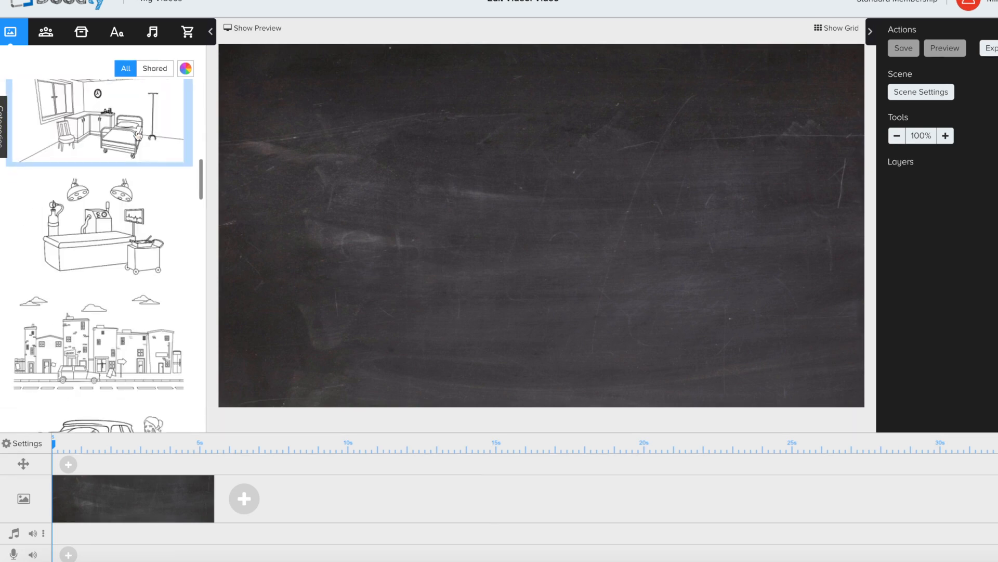
{"action": "scroll", "coordinate": [138, 135], "scroll_direction": "down", "scroll_amount": 15}
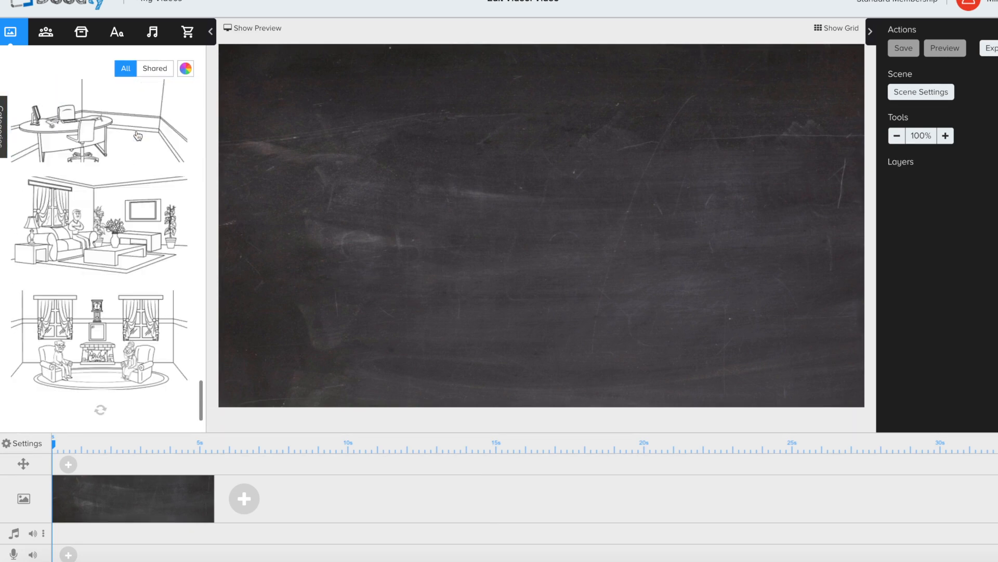
{"action": "scroll", "coordinate": [138, 134], "scroll_direction": "down", "scroll_amount": 10}
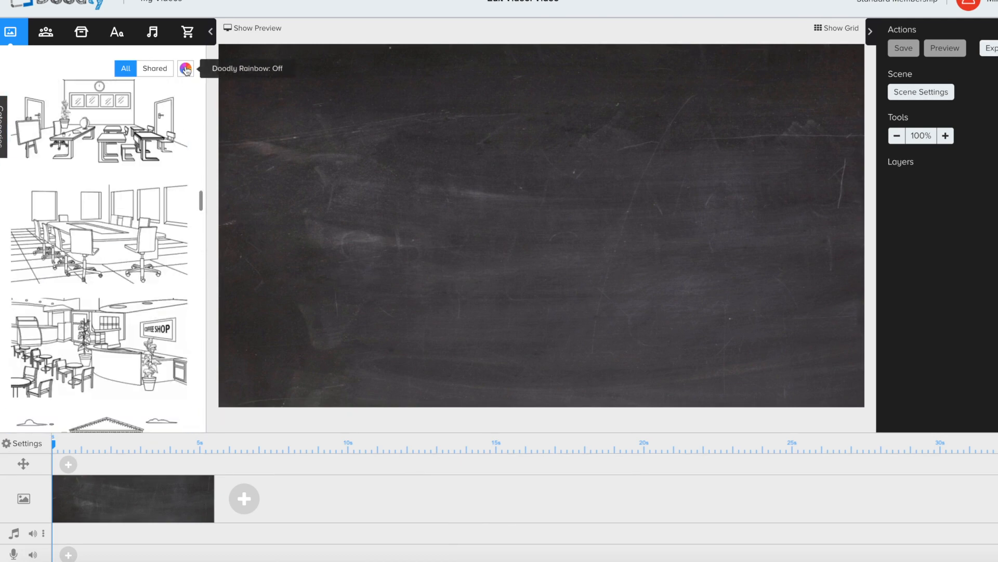
{"action": "left_click", "coordinate": [185, 69]}
{"action": "scroll", "coordinate": [118, 134], "scroll_direction": "down", "scroll_amount": 10}
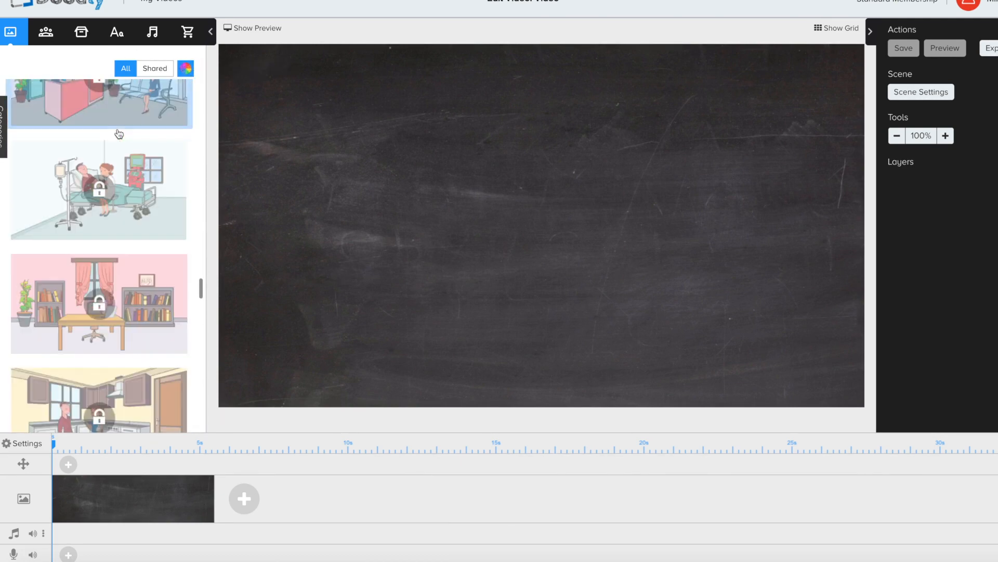
- Look through the character images with Doodly Rainbow on, switch it off and browse the black-and-white versions
{"action": "left_click", "coordinate": [46, 32]}
{"action": "scroll", "coordinate": [104, 234], "scroll_direction": "down", "scroll_amount": 5}
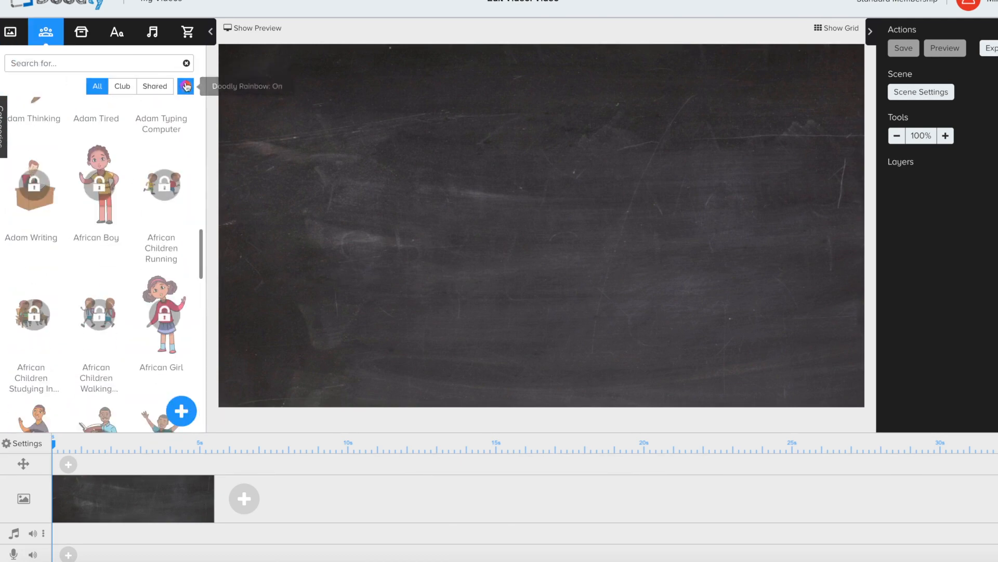
{"action": "left_click", "coordinate": [185, 86]}
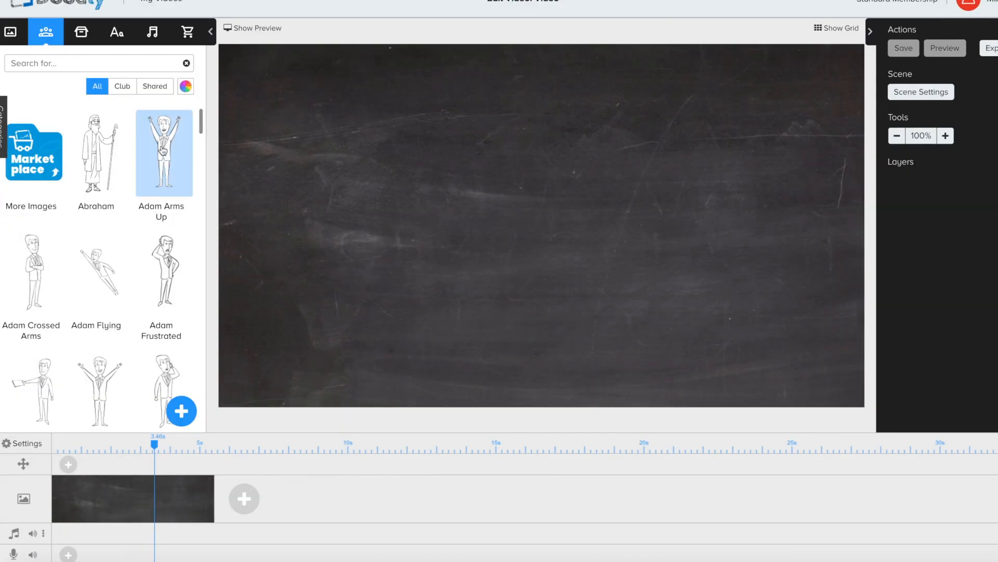
{"action": "scroll", "coordinate": [131, 238], "scroll_direction": "down", "scroll_amount": 5}
{"action": "scroll", "coordinate": [131, 238], "scroll_direction": "down", "scroll_amount": 8}
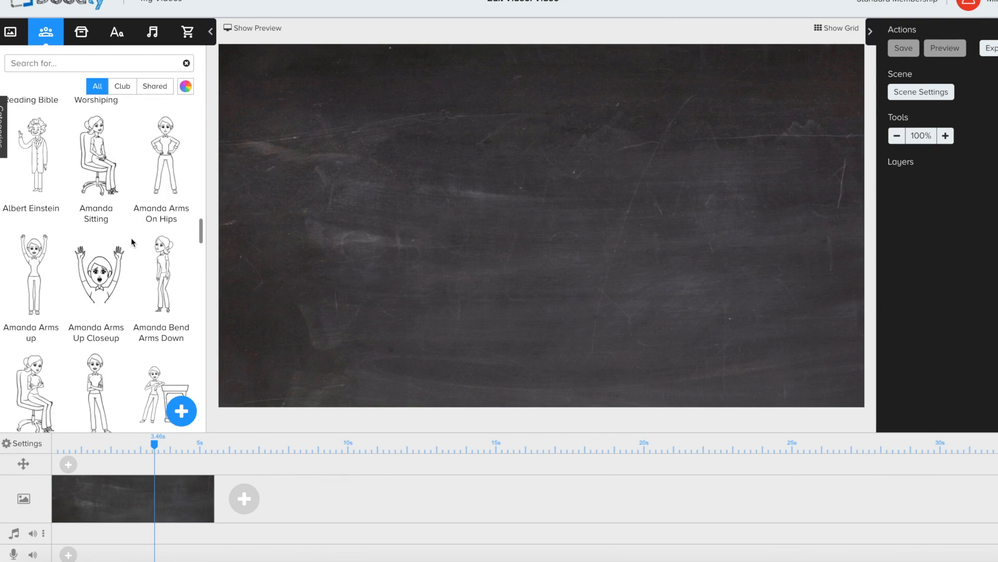
{"action": "scroll", "coordinate": [130, 239], "scroll_direction": "up", "scroll_amount": 15}
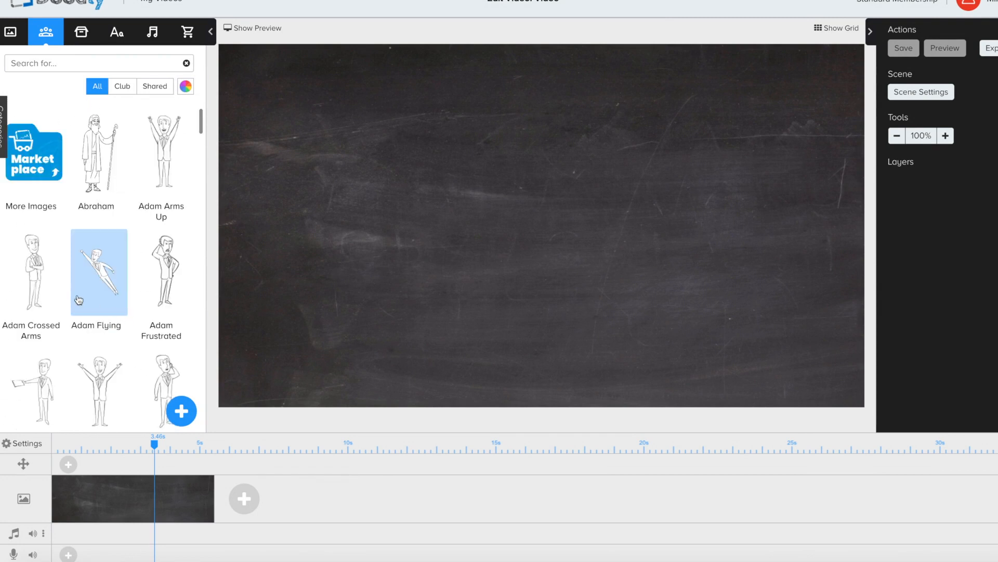
- Place the Adam Crossed Arms character near the center of the chalkboard, enlarged to about 422 by 956
{"action": "mouse_move", "coordinate": [33, 265]}
{"action": "left_mouse_down"}
{"action": "mouse_move", "coordinate": [471, 224]}
{"action": "mouse_move", "coordinate": [560, 182]}
{"action": "mouse_move", "coordinate": [519, 211]}
{"action": "mouse_move", "coordinate": [532, 190]}
{"action": "left_mouse_up"}
{"action": "left_click_drag", "start_coordinate": [567, 319], "coordinate": [616, 419]}
{"action": "left_click_drag", "start_coordinate": [517, 251], "coordinate": [510, 216]}
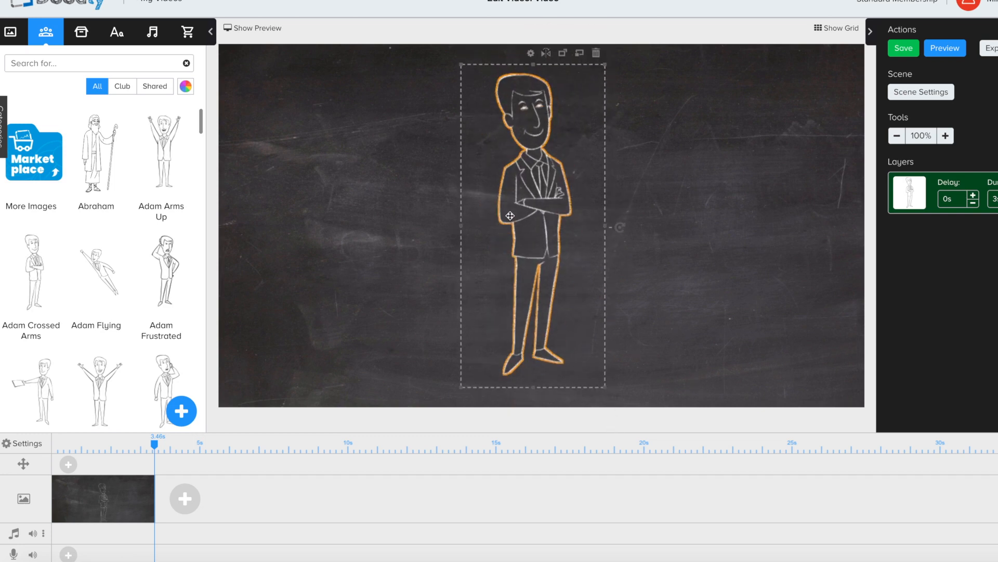
- Try flipping the placed character horizontally and flip it back
{"action": "left_click", "coordinate": [547, 53]}
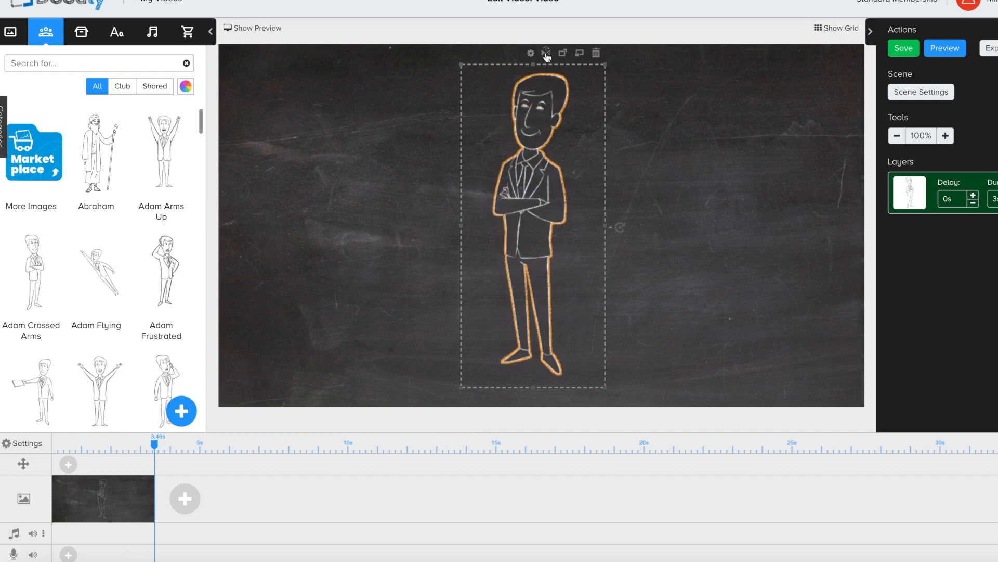
{"action": "left_click", "coordinate": [546, 54]}
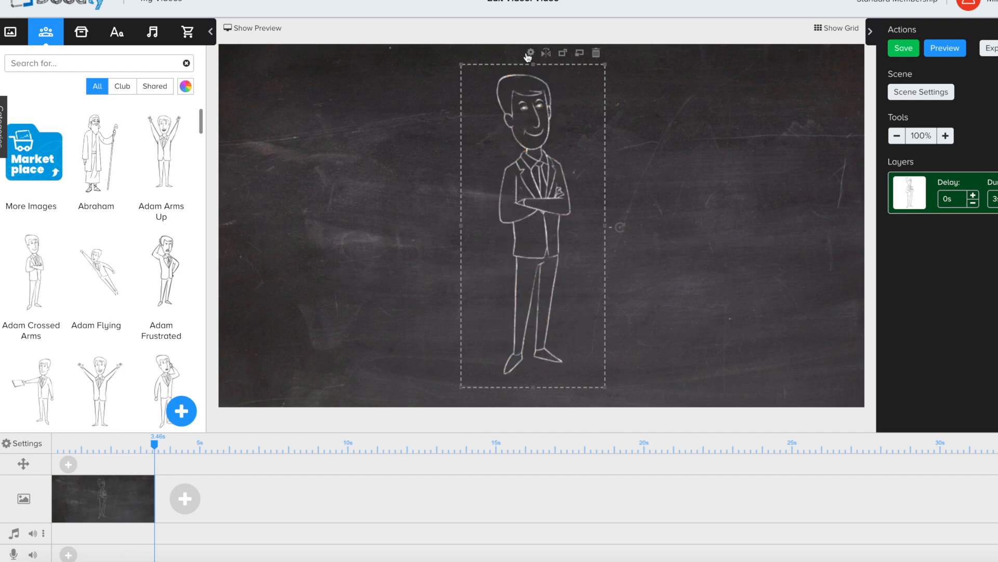
- Color the Adam Crossed Arms character red (#DF0707) and preview how it is drawn on the chalkboard
{"action": "left_click", "coordinate": [530, 54]}
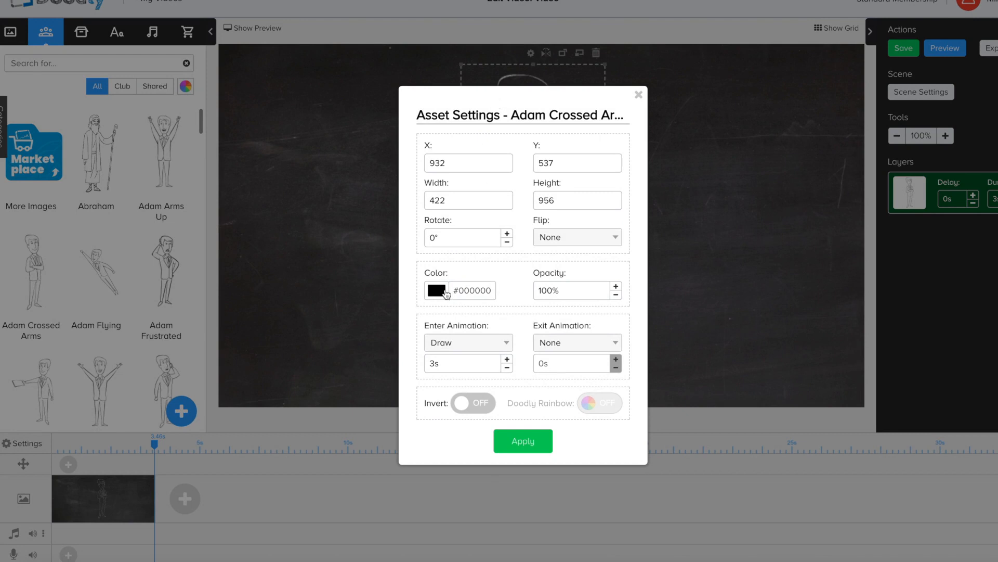
{"action": "left_click", "coordinate": [453, 294]}
{"action": "left_click_drag", "start_coordinate": [536, 332], "coordinate": [545, 321]}
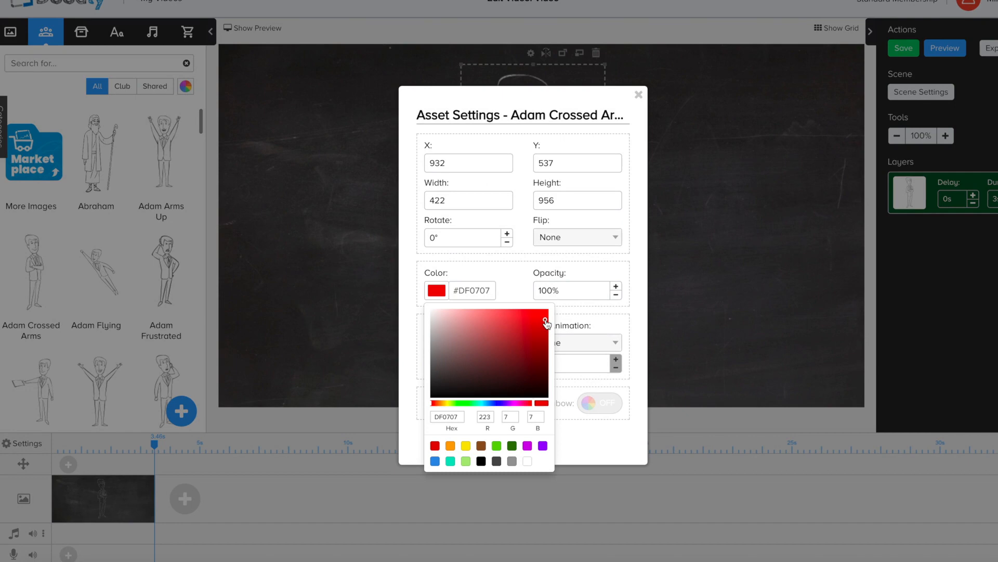
{"action": "left_click", "coordinate": [593, 332]}
{"action": "left_click", "coordinate": [509, 438]}
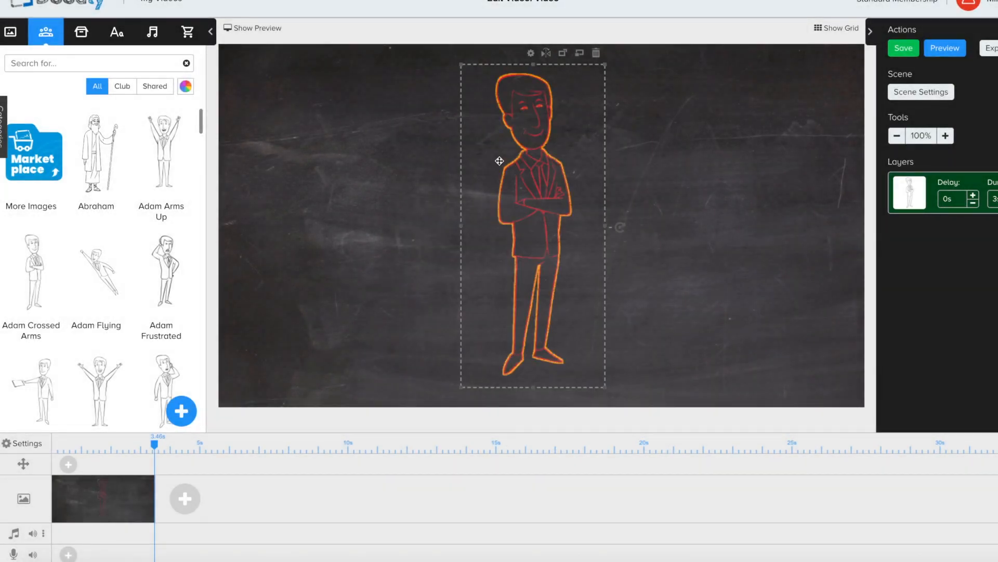
{"action": "left_click", "coordinate": [947, 52]}
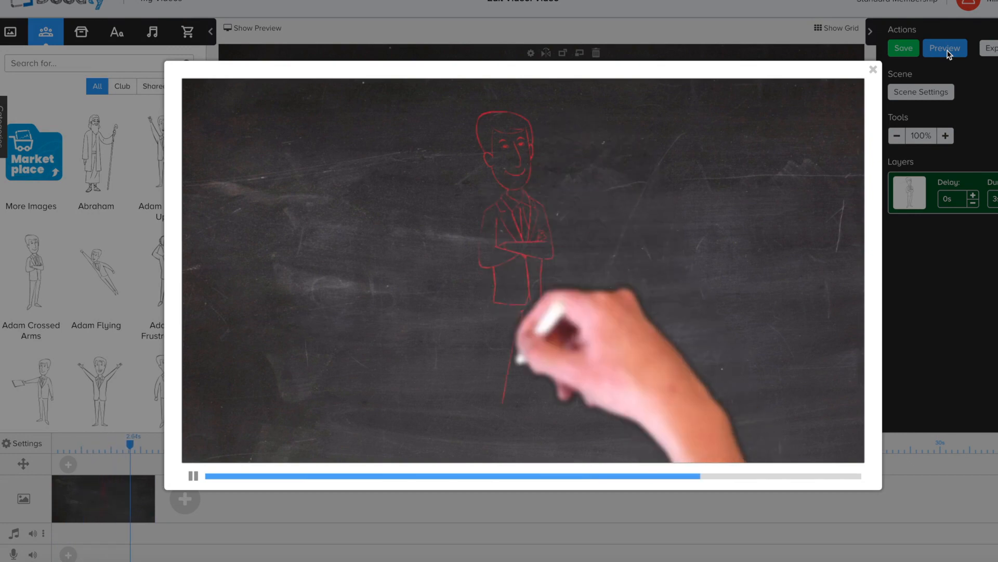
{"action": "left_click", "coordinate": [930, 304]}
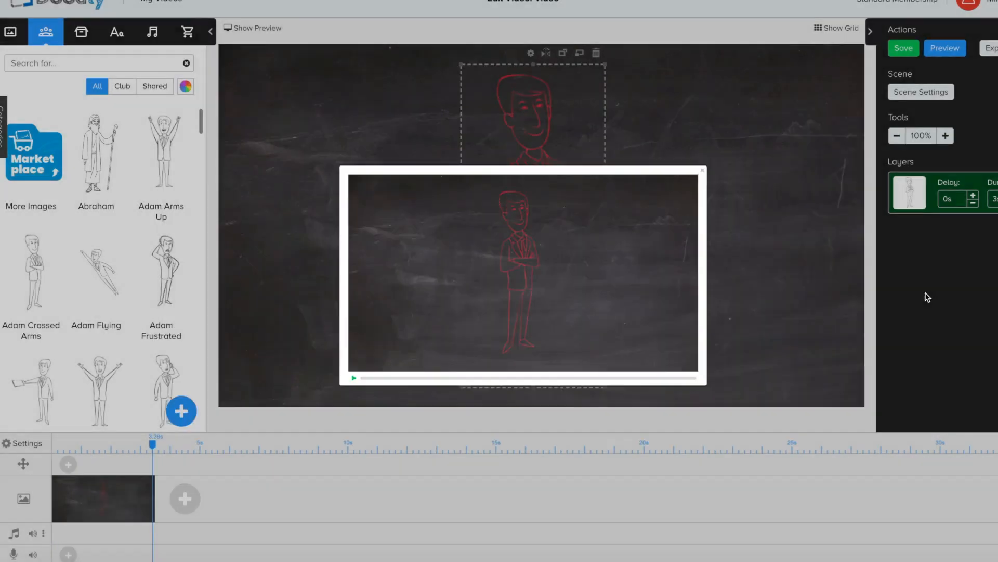
- Move the character left of the board's center, then view the options for adding a new font and cancel
{"action": "left_click", "coordinate": [117, 32]}
{"action": "left_click_drag", "start_coordinate": [474, 125], "coordinate": [378, 126]}
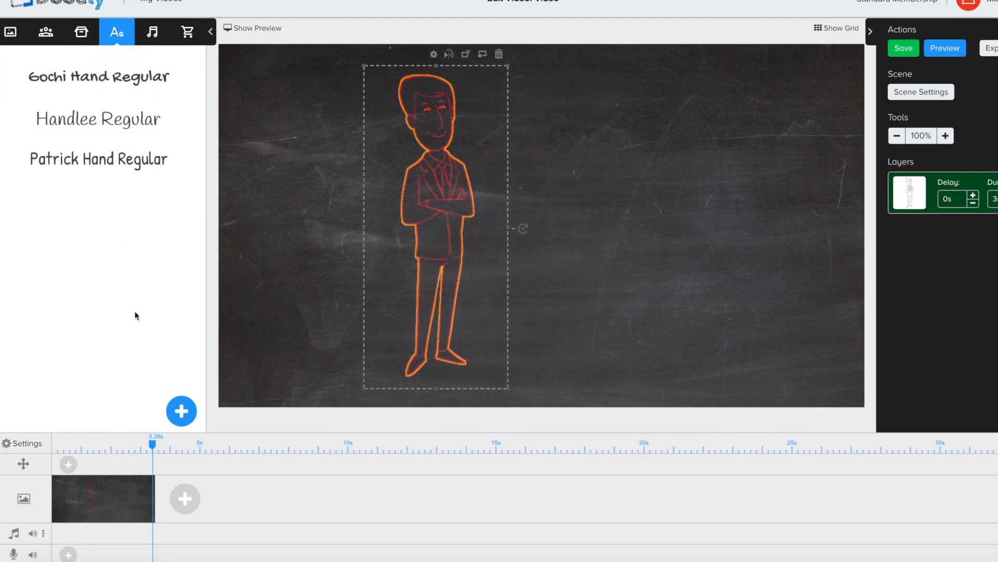
{"action": "left_click", "coordinate": [179, 411]}
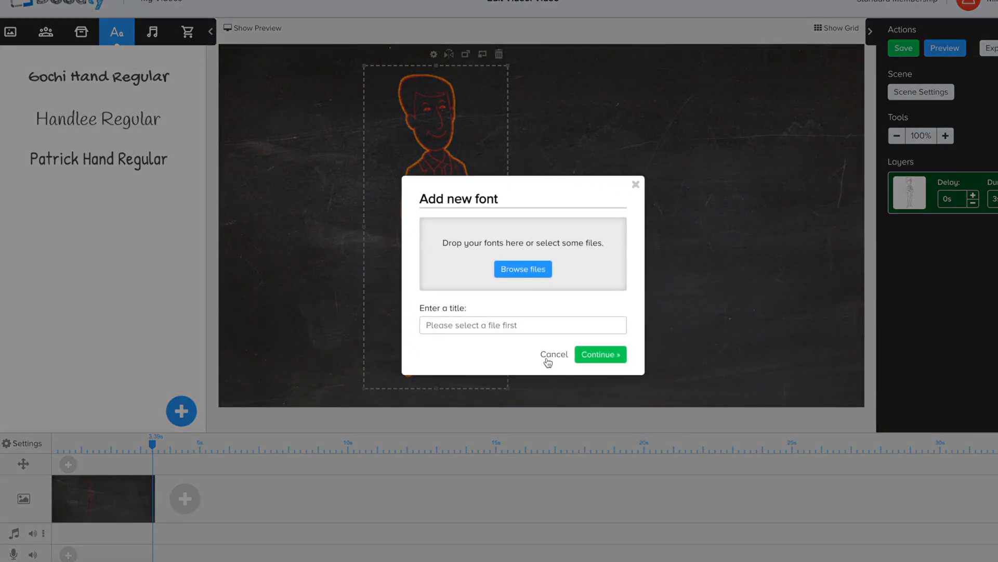
{"action": "left_click", "coordinate": [548, 359]}
- Add a Handlee Regular text reading "Hello!" and place it beside the character's head at about X 912, Y 176
{"action": "left_click_drag", "start_coordinate": [65, 130], "coordinate": [644, 116]}
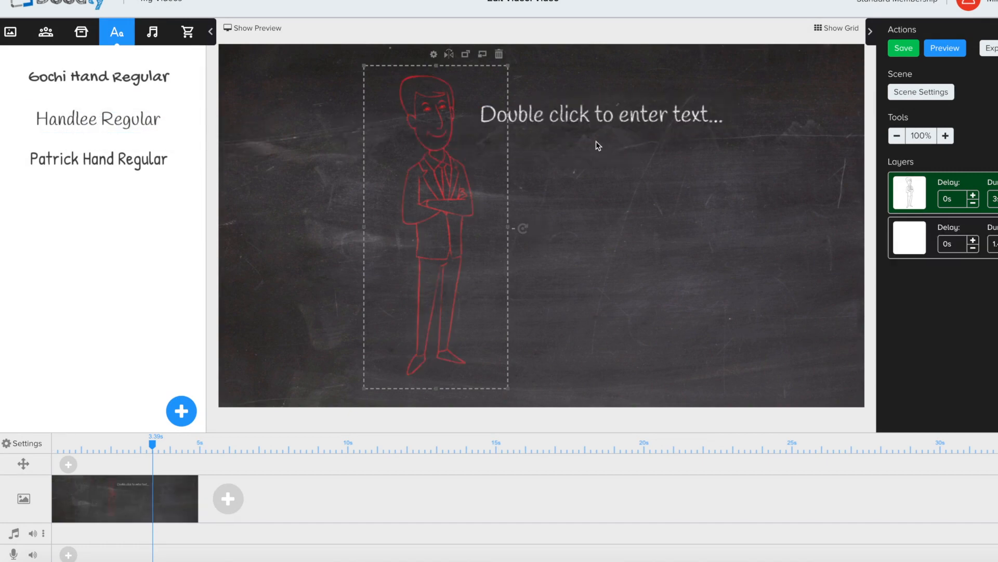
{"action": "double_click", "coordinate": [653, 113]}
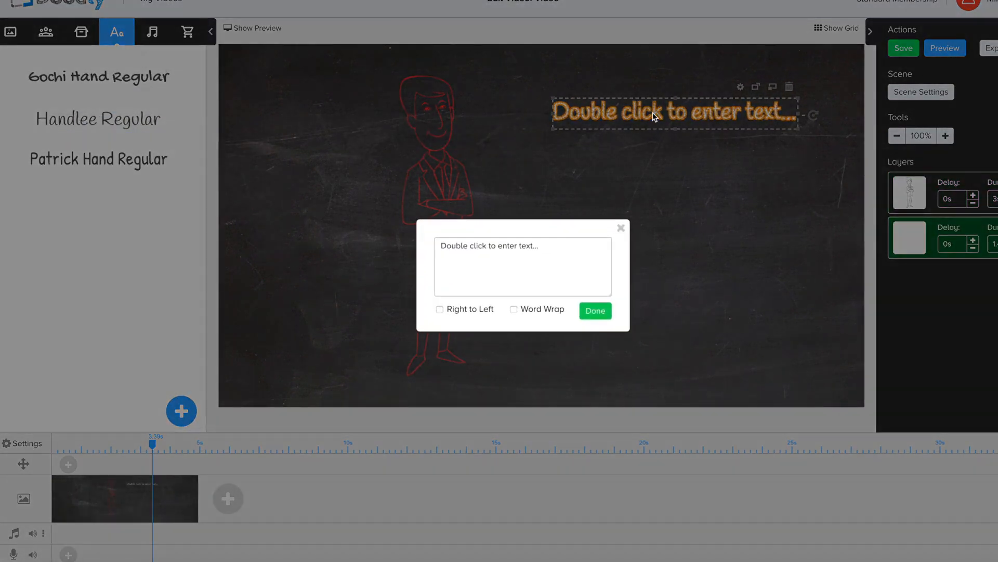
{"action": "type", "text": "Hello!"}
{"action": "left_click", "coordinate": [584, 317]}
{"action": "left_click_drag", "start_coordinate": [659, 110], "coordinate": [510, 101]}
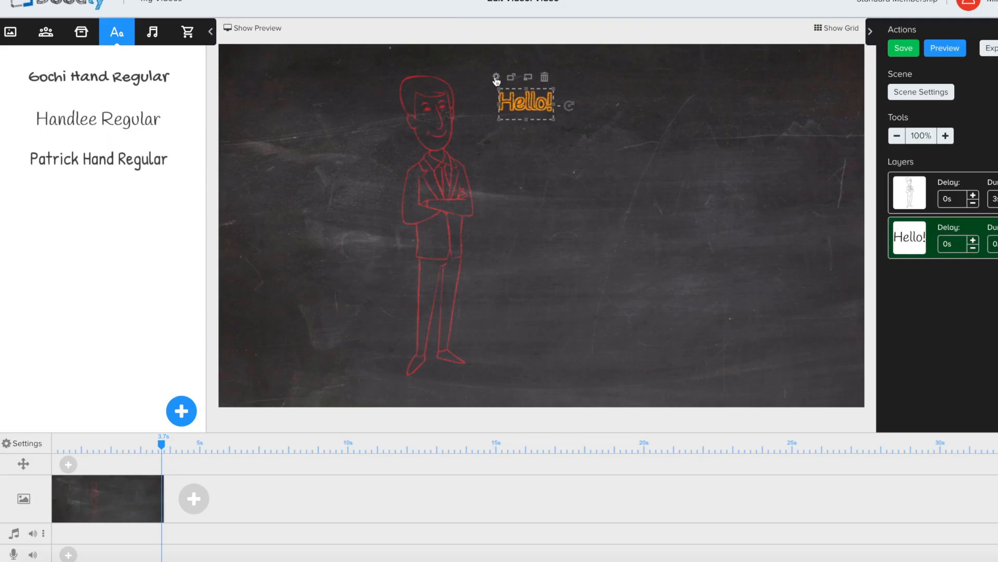
- Color the "Hello!" text dark blue (#15238E), apply it and preview the scene
{"action": "left_click", "coordinate": [496, 78]}
{"action": "left_click", "coordinate": [440, 272]}
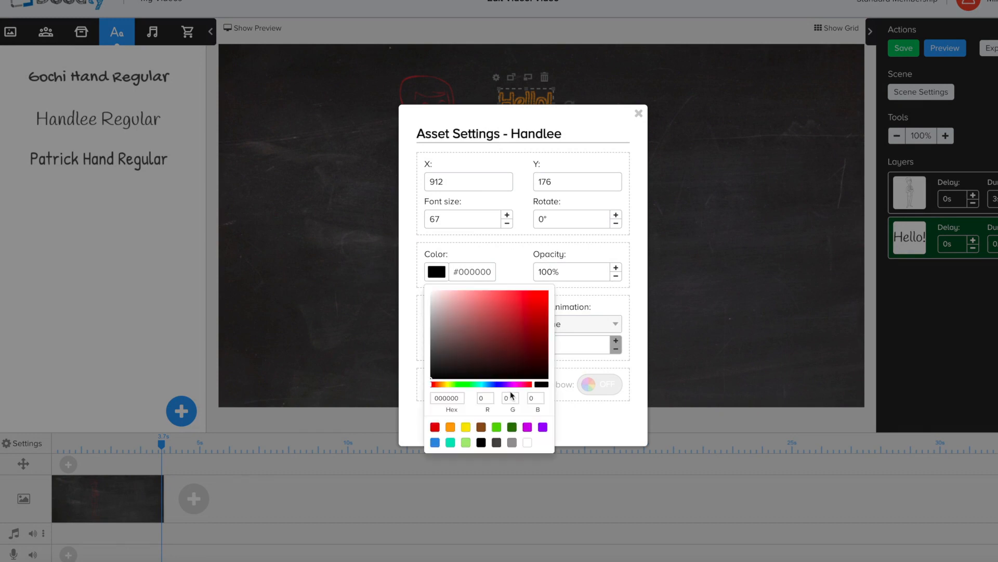
{"action": "left_click", "coordinate": [494, 385]}
{"action": "left_click", "coordinate": [596, 297]}
{"action": "left_click", "coordinate": [429, 271]}
{"action": "left_click", "coordinate": [496, 383]}
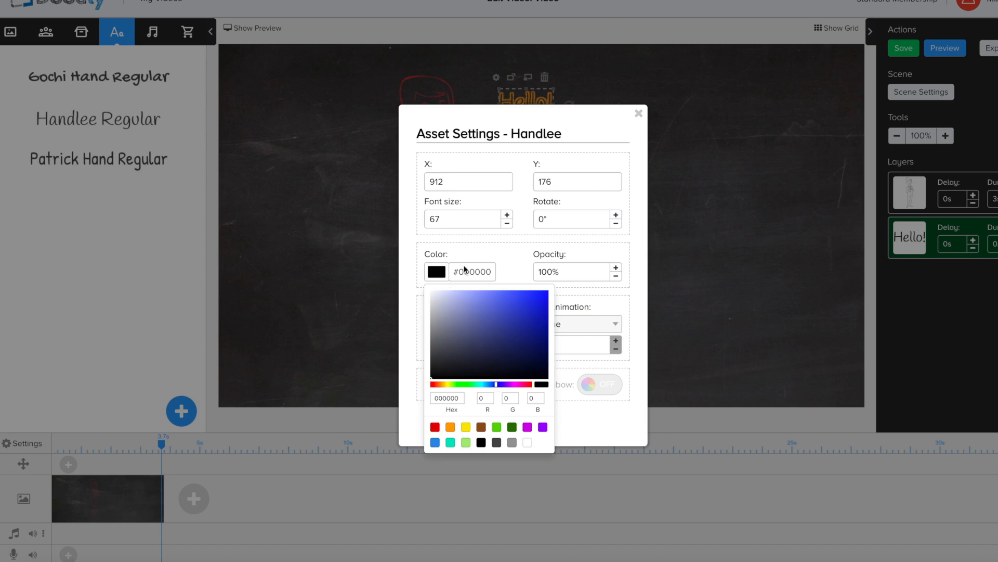
{"action": "left_click", "coordinate": [500, 343]}
{"action": "left_click_drag", "start_coordinate": [500, 344], "coordinate": [532, 332]}
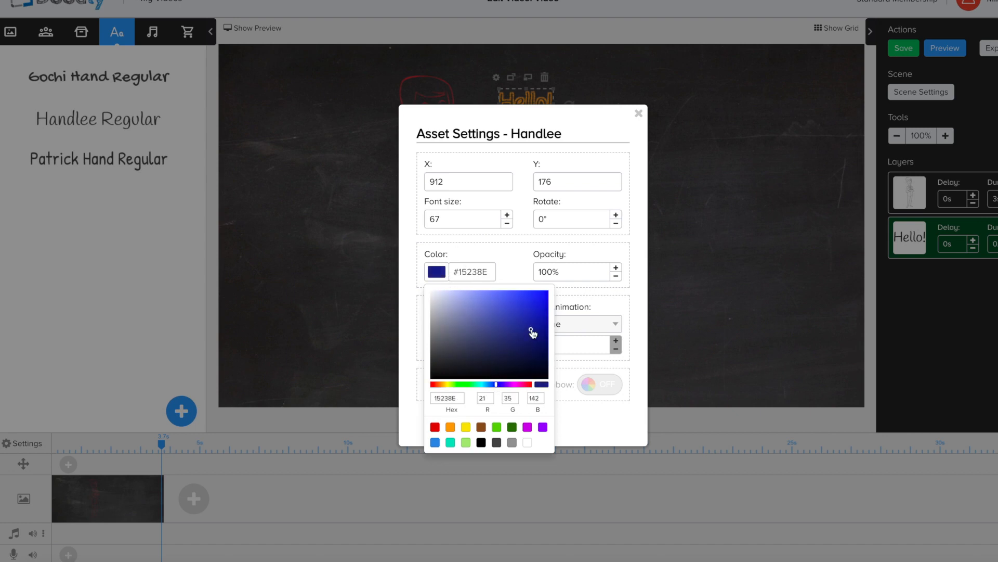
{"action": "left_click", "coordinate": [586, 300]}
{"action": "left_click", "coordinate": [519, 427]}
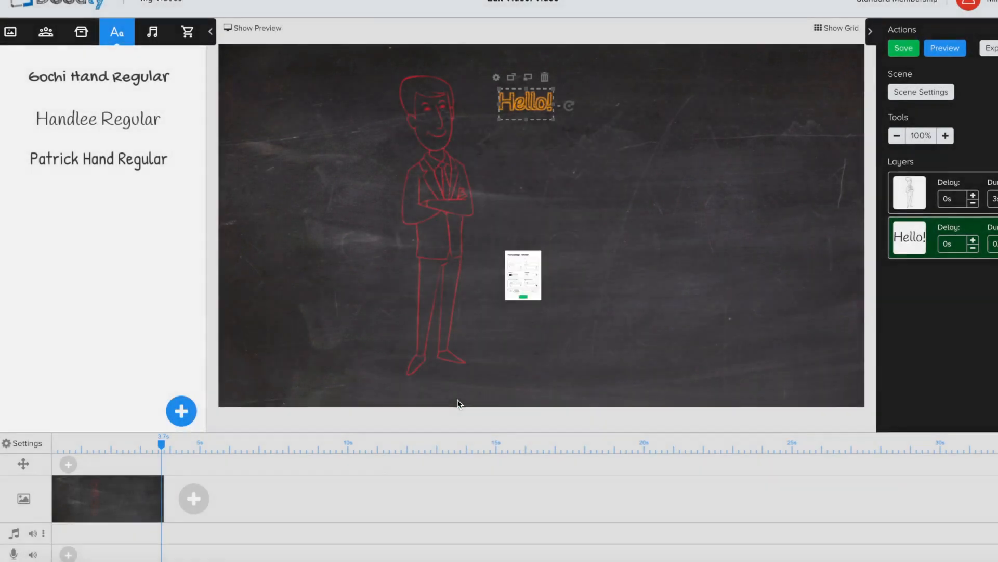
{"action": "left_click", "coordinate": [952, 49]}
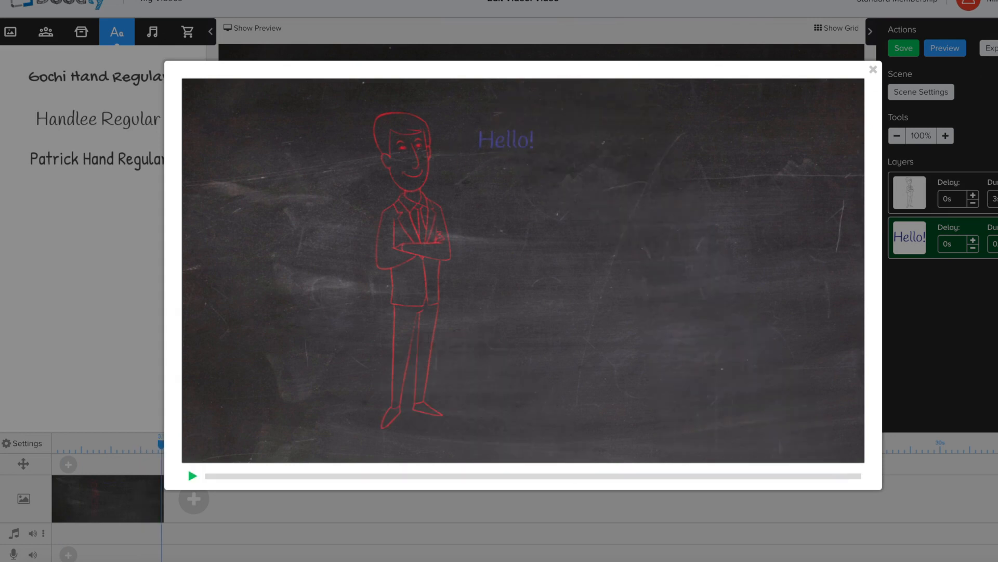
{"action": "key", "text": "Escape"}
- Set the layer delays to 0.5 s for the character and 0.75 s for the "Hello!" text and preview the scene
{"action": "left_click", "coordinate": [975, 197]}
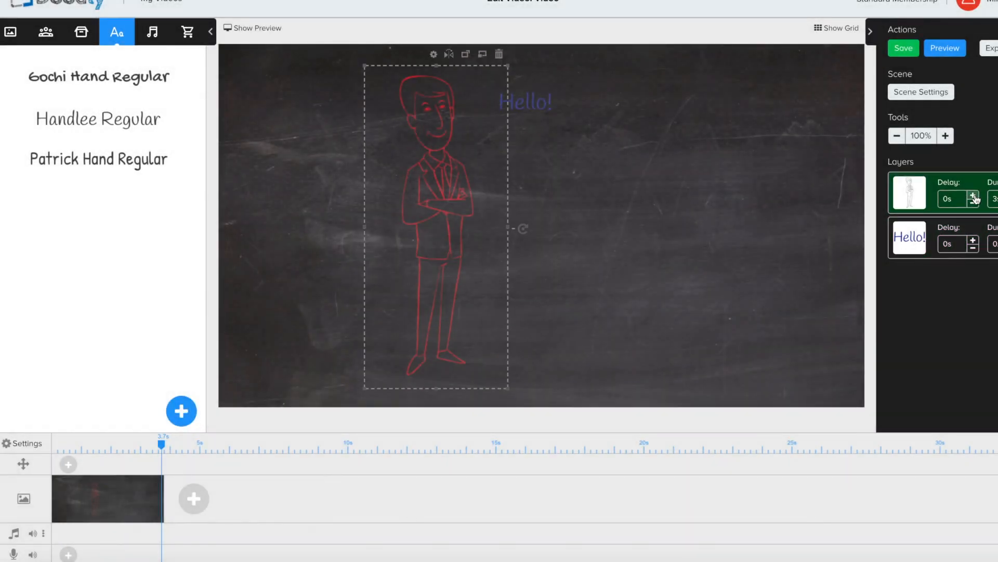
{"action": "left_click", "coordinate": [973, 196]}
{"action": "left_click", "coordinate": [973, 196]}
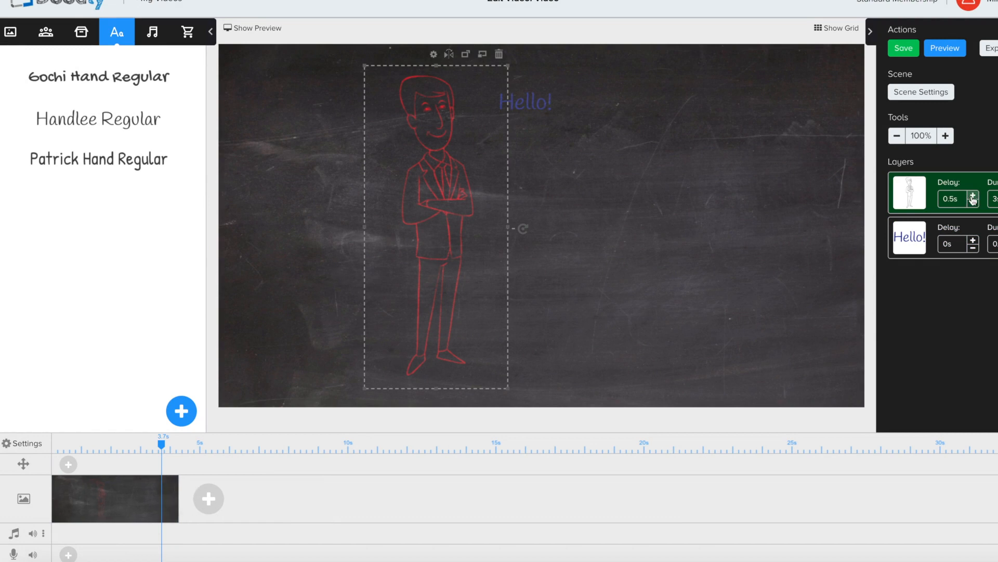
{"action": "left_click", "coordinate": [973, 242]}
{"action": "left_click", "coordinate": [973, 241]}
{"action": "left_click", "coordinate": [973, 241]}
{"action": "left_click", "coordinate": [949, 51]}
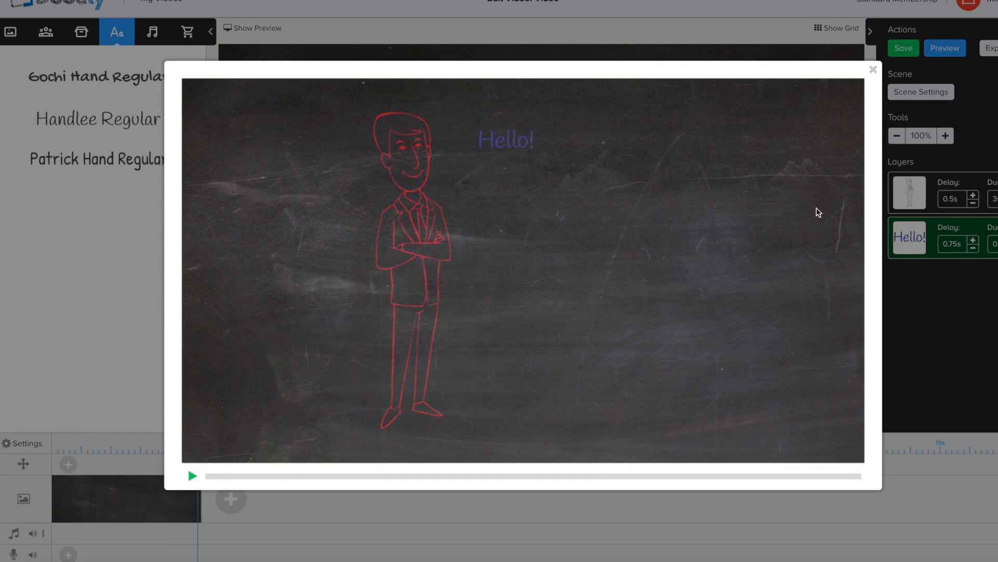
{"action": "left_click", "coordinate": [939, 326]}
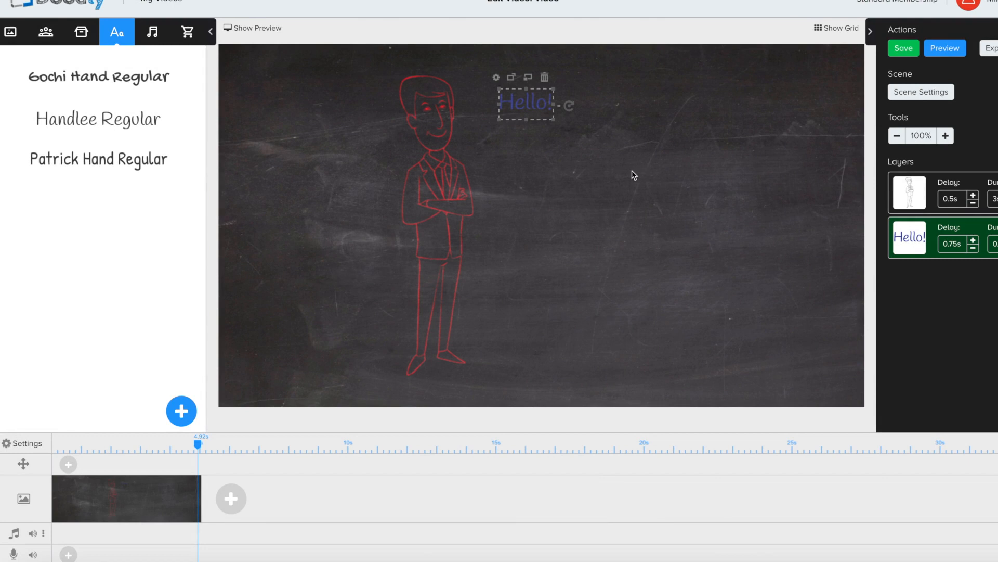
- Stop using the video's board and hand style for this scene, apply the Whiteboard style with the black-sleeved real hand, and preview it
{"action": "left_click", "coordinate": [929, 92]}
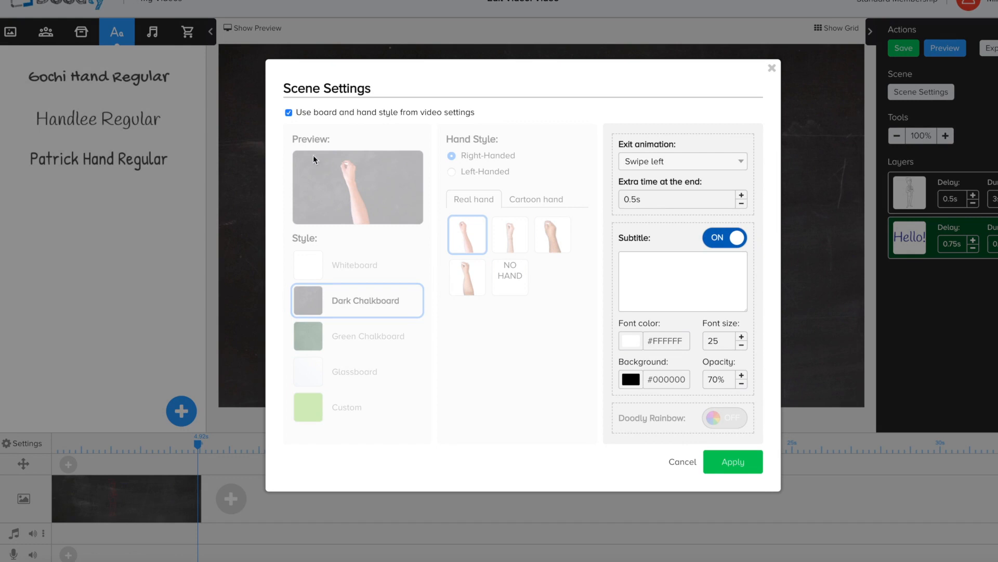
{"action": "left_click", "coordinate": [289, 113]}
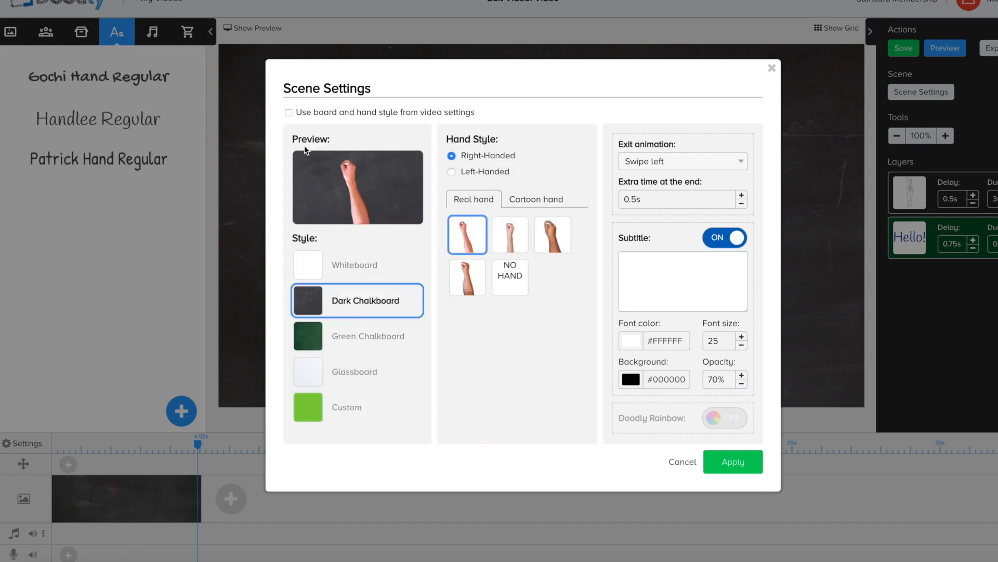
{"action": "left_click", "coordinate": [534, 204]}
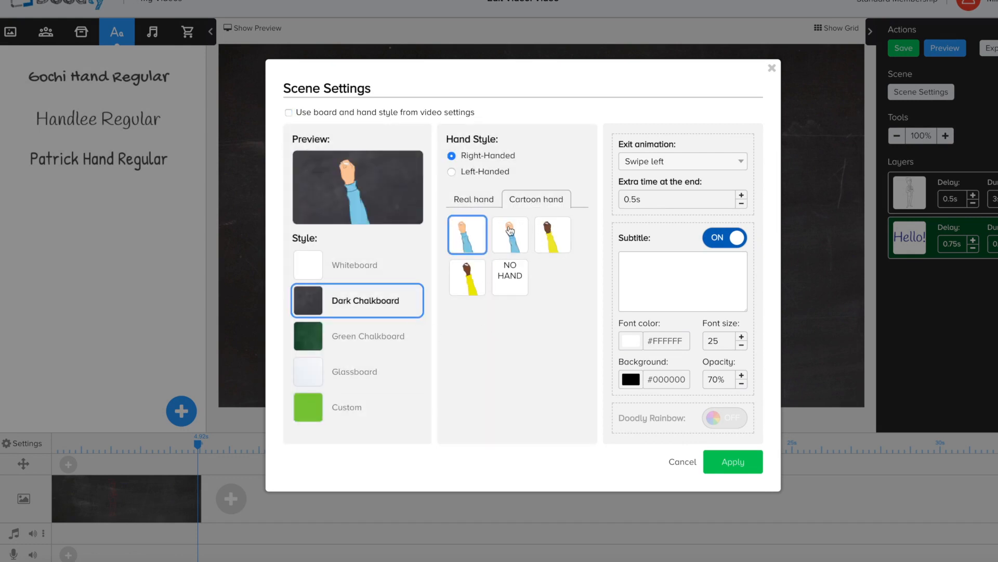
{"action": "left_click", "coordinate": [510, 230]}
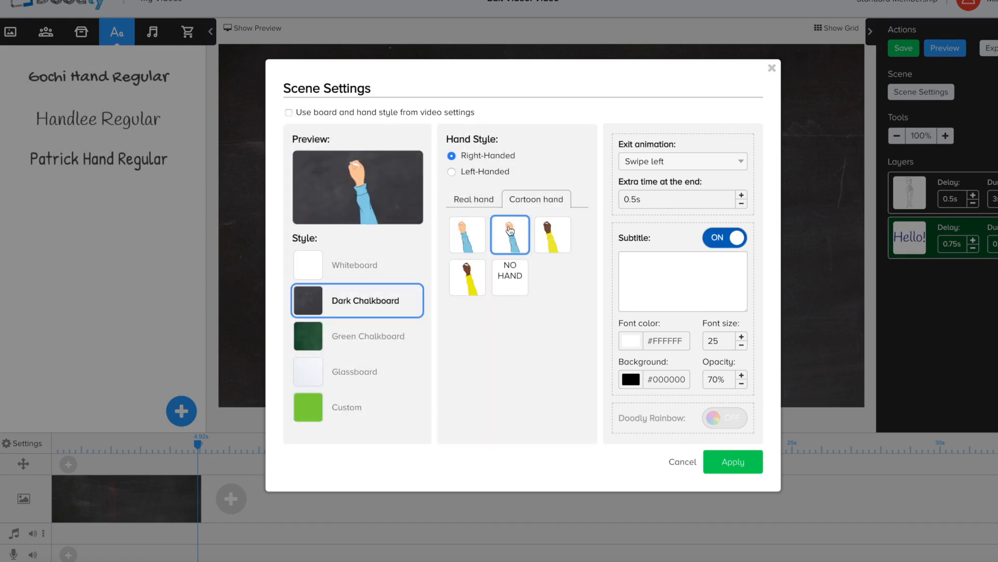
{"action": "left_click", "coordinate": [361, 339]}
{"action": "left_click", "coordinate": [342, 263]}
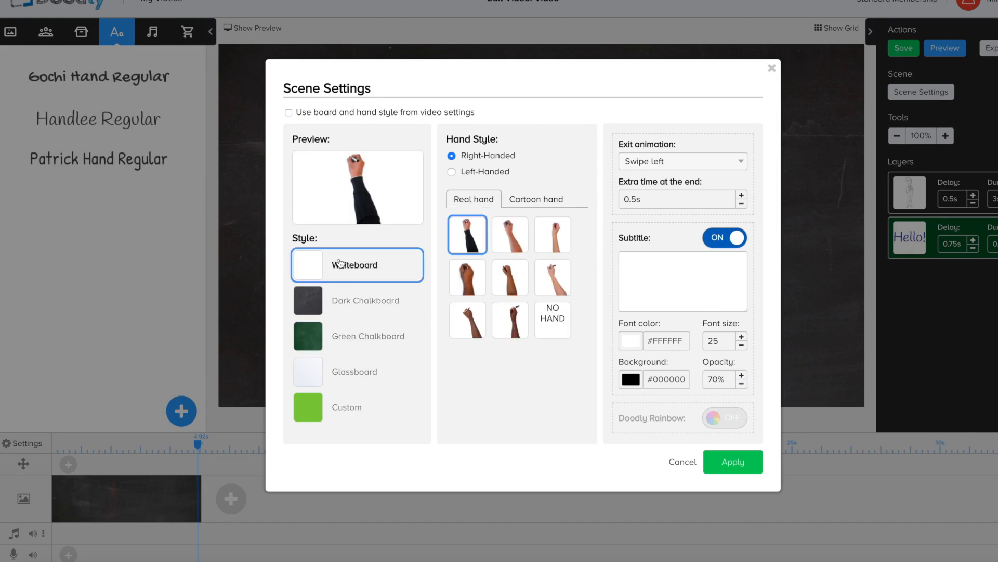
{"action": "left_click", "coordinate": [720, 463]}
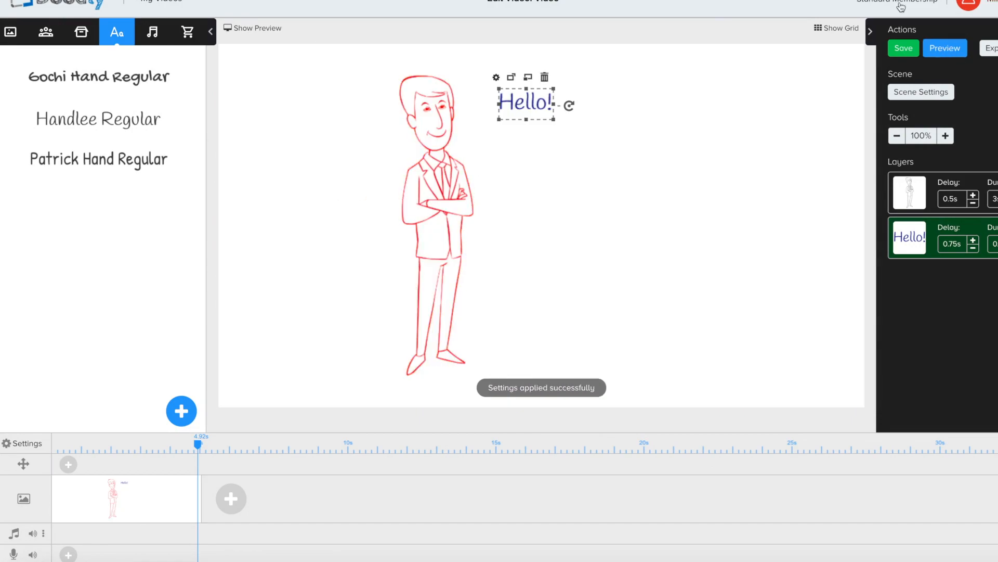
{"action": "left_click", "coordinate": [946, 48]}
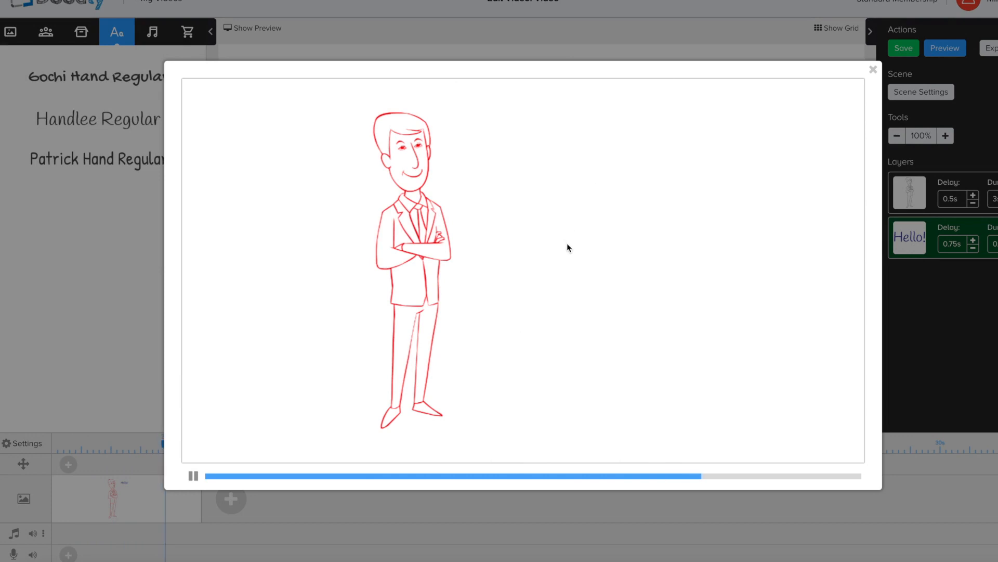
{"action": "left_click", "coordinate": [921, 92]}
- Change the scene's drawing hand to the first right-handed cartoon hand with a blue sleeve and preview the scene
{"action": "left_click", "coordinate": [920, 92]}
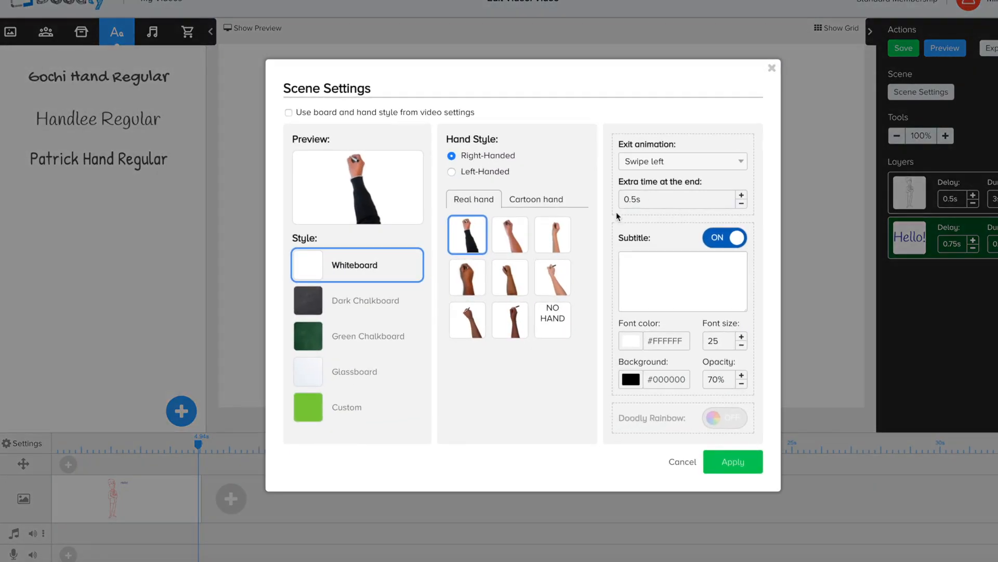
{"action": "left_click", "coordinate": [522, 203]}
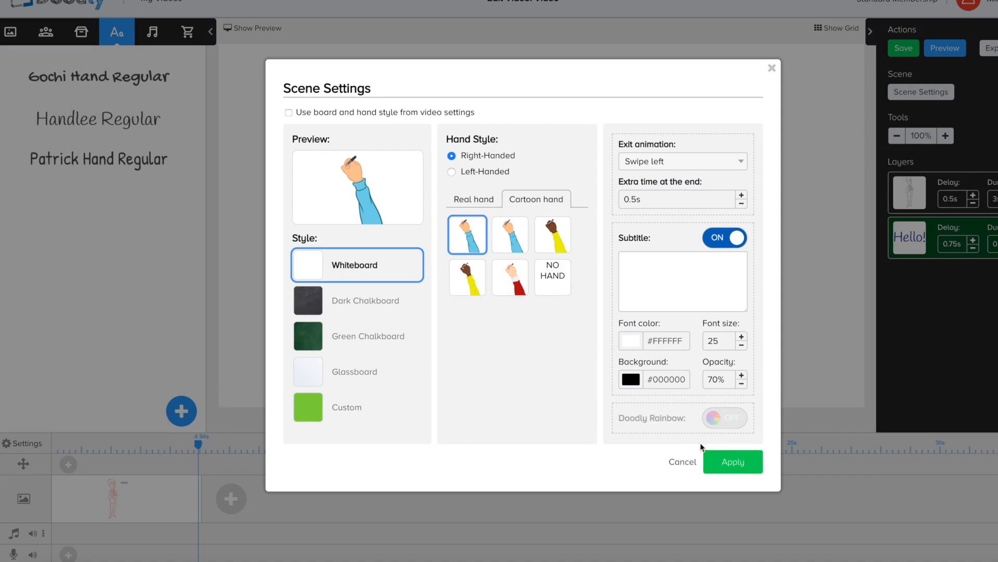
{"action": "left_click", "coordinate": [736, 462]}
{"action": "left_click", "coordinate": [956, 53]}
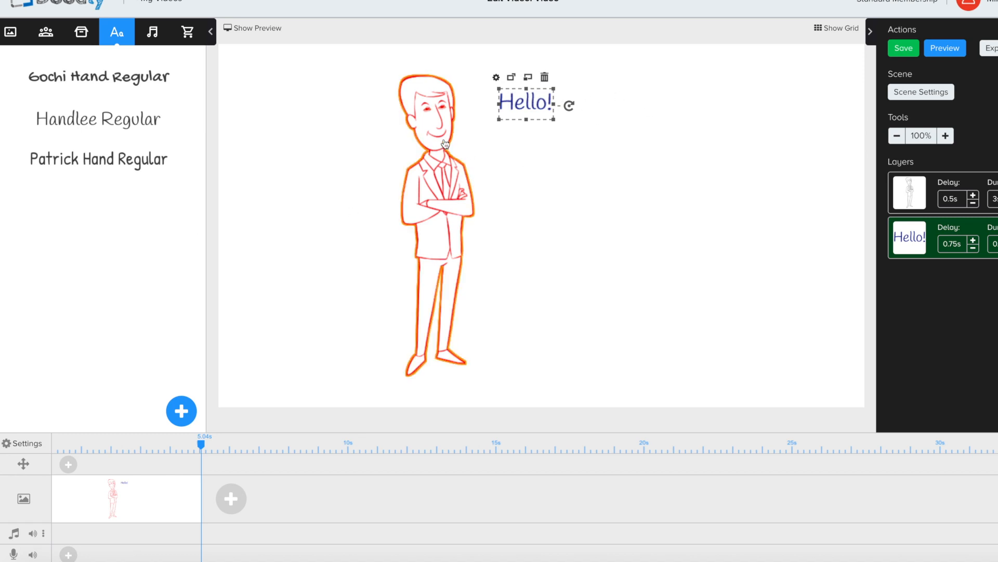
- Delete the Adam Crossed Arms character from the scene
{"action": "left_click_drag", "start_coordinate": [436, 123], "coordinate": [431, 122]}
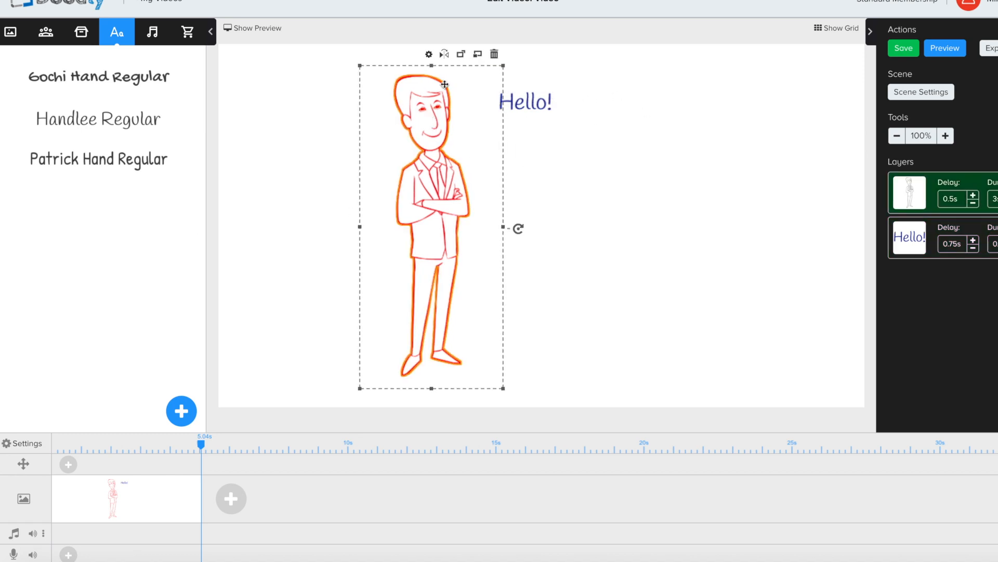
{"action": "left_click", "coordinate": [494, 54]}
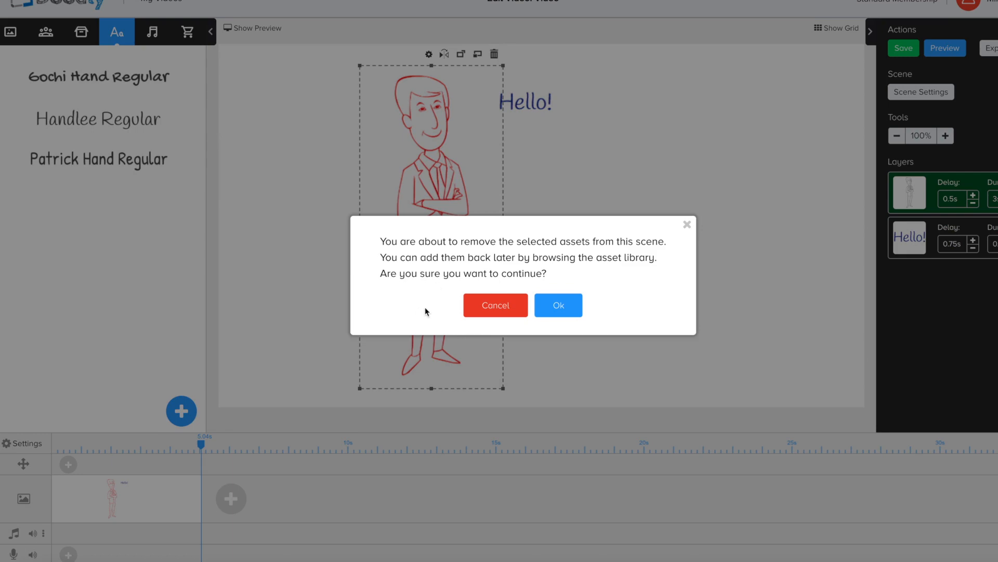
{"action": "left_click", "coordinate": [556, 311]}
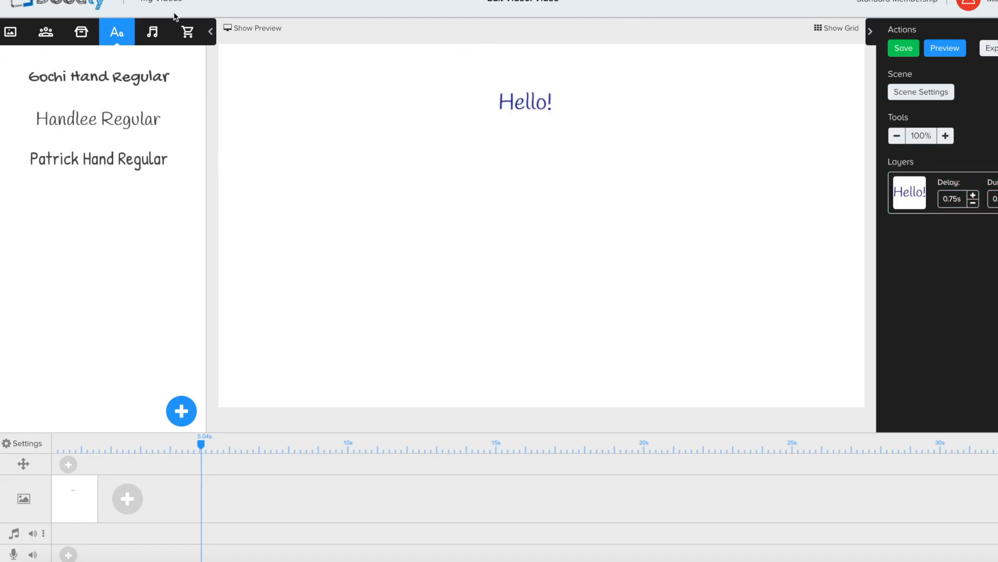
- Place the Basil prop on the whiteboard to the lower left of the "Hello!" text and preview the scene
{"action": "left_click", "coordinate": [46, 31]}
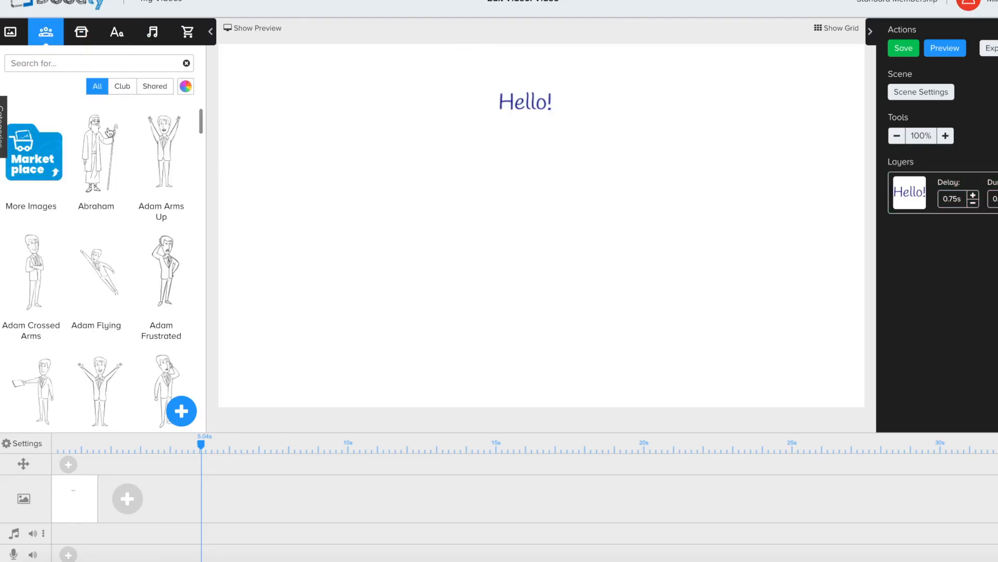
{"action": "left_click", "coordinate": [77, 33]}
{"action": "scroll", "coordinate": [104, 234], "scroll_direction": "down", "scroll_amount": 15}
{"action": "scroll", "coordinate": [109, 263], "scroll_direction": "down", "scroll_amount": 6}
{"action": "mouse_move", "coordinate": [92, 229]}
{"action": "left_mouse_down"}
{"action": "mouse_move", "coordinate": [376, 222]}
{"action": "mouse_move", "coordinate": [383, 212]}
{"action": "left_mouse_up"}
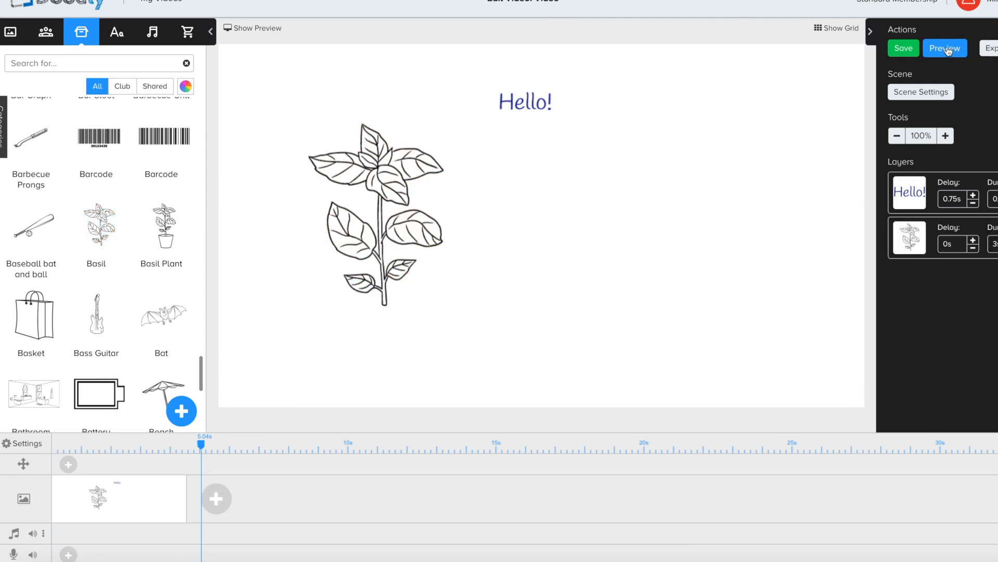
{"action": "left_click", "coordinate": [946, 48]}
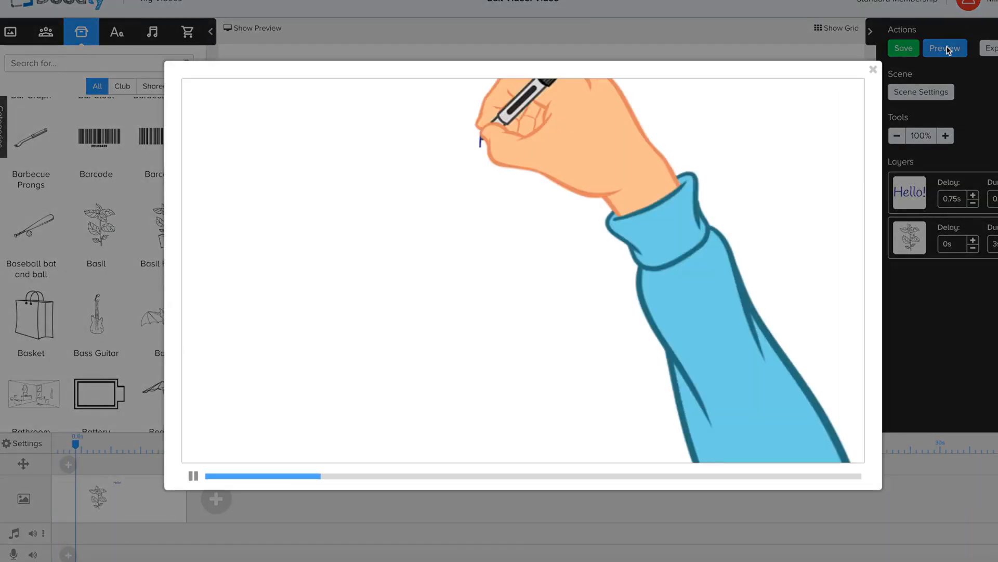
- Close the scene preview and look through the black-and-white props in the library
{"action": "left_click", "coordinate": [874, 70]}
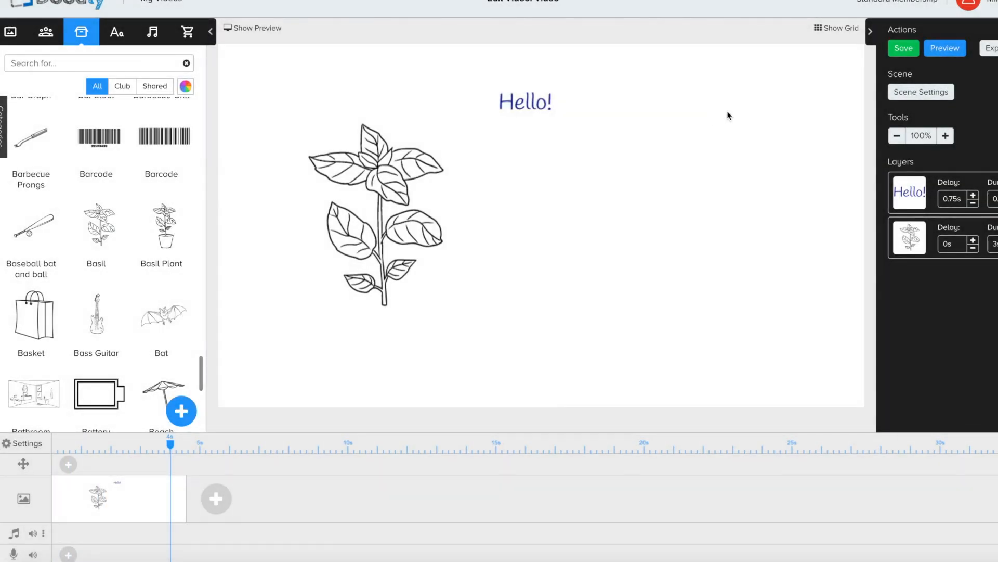
{"action": "scroll", "coordinate": [98, 208], "scroll_direction": "down", "scroll_amount": 10}
{"action": "scroll", "coordinate": [102, 194], "scroll_direction": "up", "scroll_amount": 3}
{"action": "scroll", "coordinate": [103, 194], "scroll_direction": "up", "scroll_amount": 15}
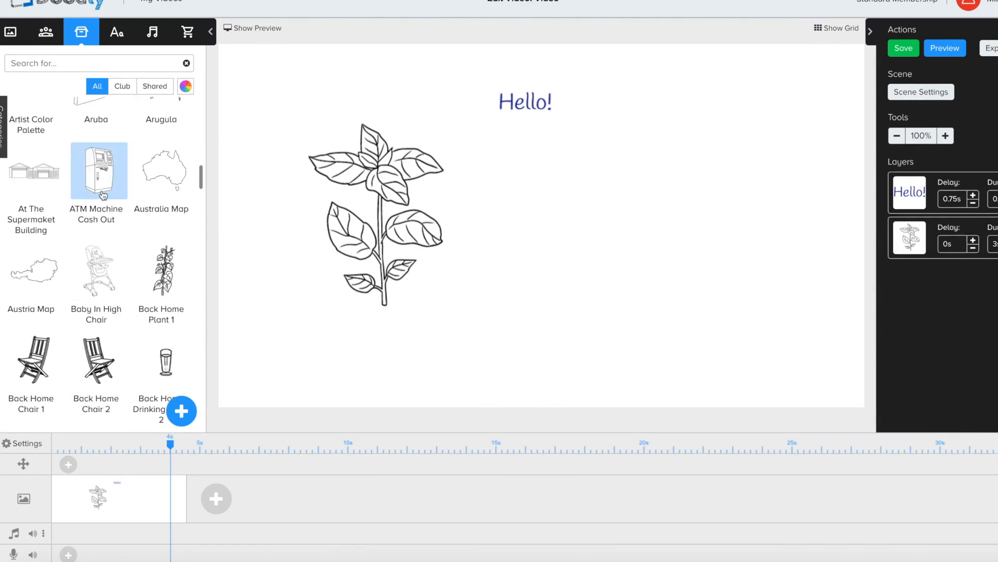
{"action": "scroll", "coordinate": [103, 195], "scroll_direction": "down", "scroll_amount": 3}
- Switch the library to the colored images and look over the colored props and characters
{"action": "left_click", "coordinate": [351, 127]}
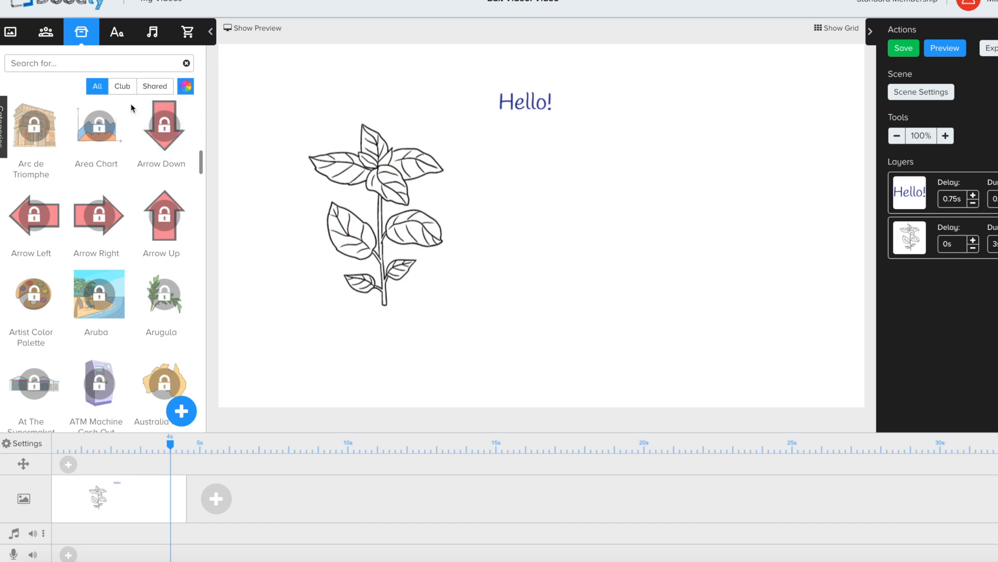
{"action": "scroll", "coordinate": [130, 104], "scroll_direction": "up", "scroll_amount": 8}
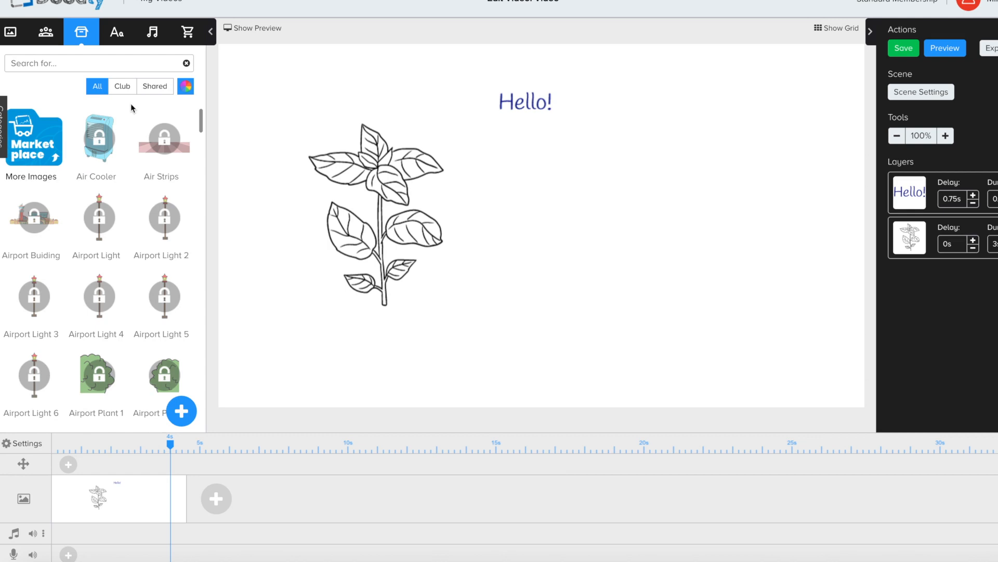
{"action": "left_click", "coordinate": [44, 34]}
- Look through the library of music tracks and sound effects
{"action": "left_click", "coordinate": [152, 33]}
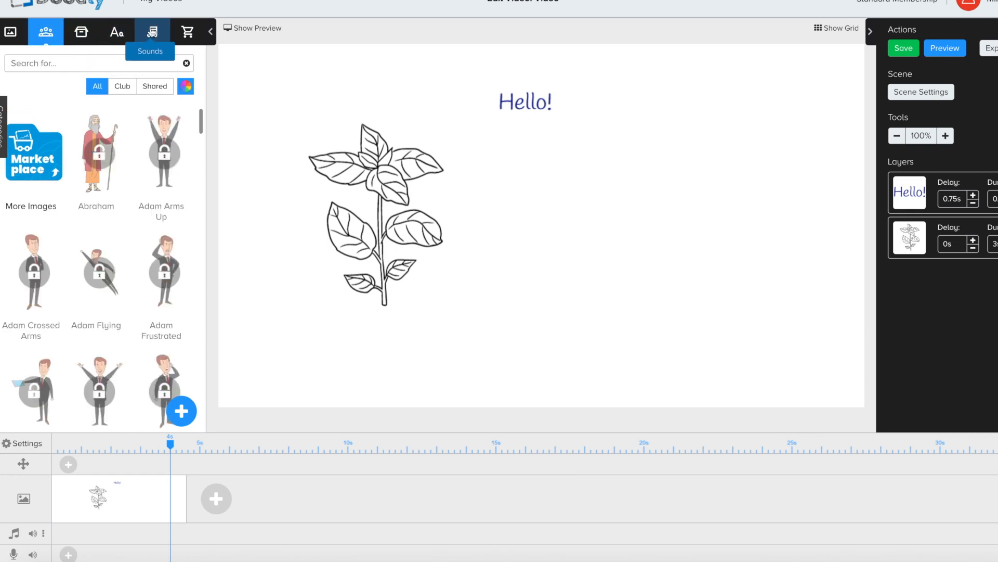
{"action": "scroll", "coordinate": [99, 133], "scroll_direction": "down", "scroll_amount": 4}
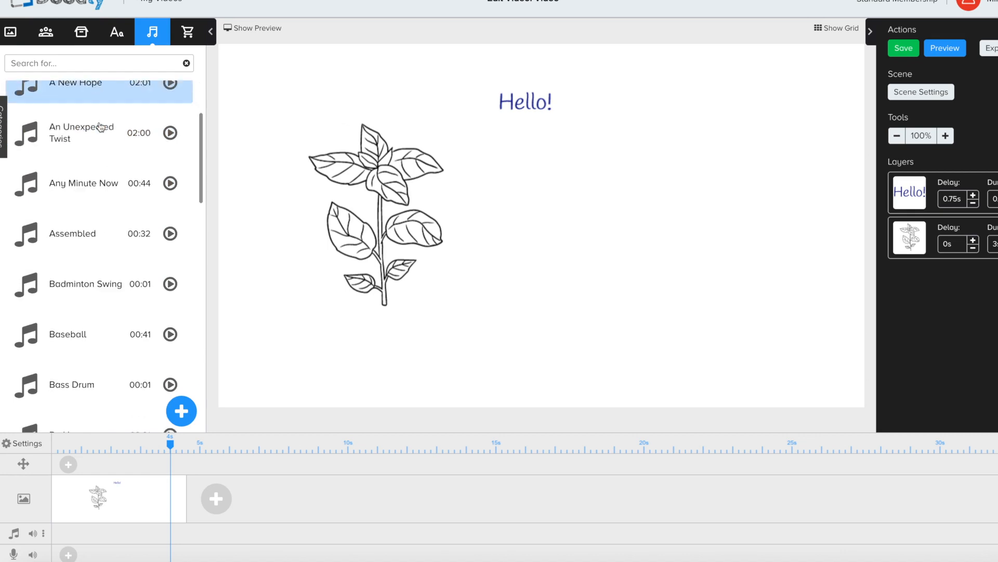
{"action": "scroll", "coordinate": [101, 141], "scroll_direction": "down", "scroll_amount": 20}
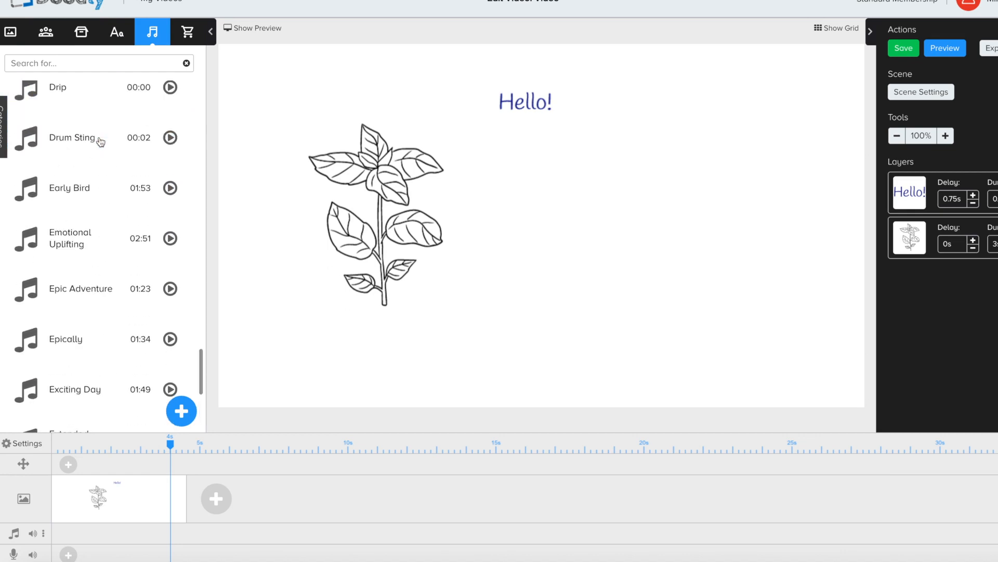
{"action": "scroll", "coordinate": [100, 142], "scroll_direction": "down", "scroll_amount": 20}
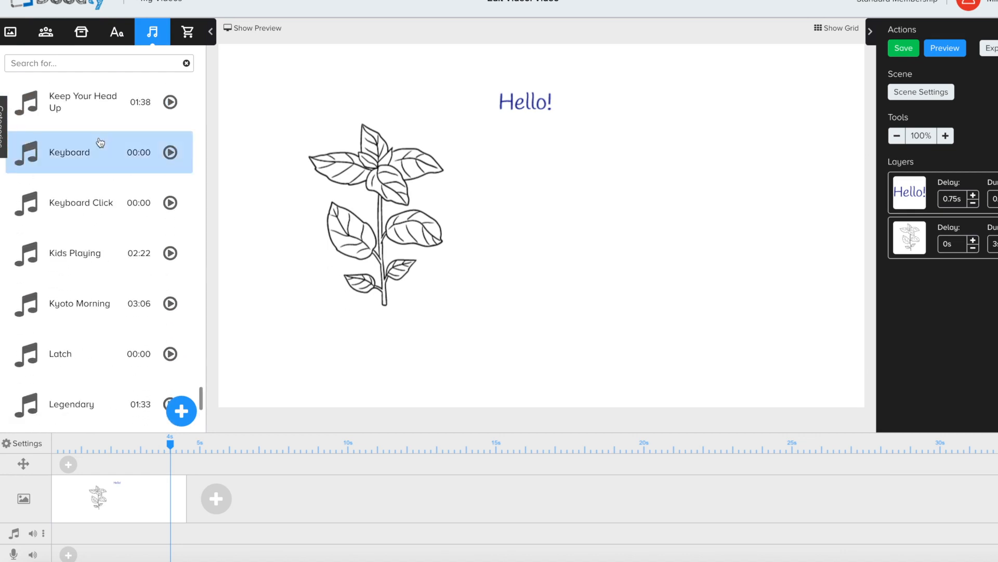
{"action": "scroll", "coordinate": [101, 142], "scroll_direction": "down", "scroll_amount": 20}
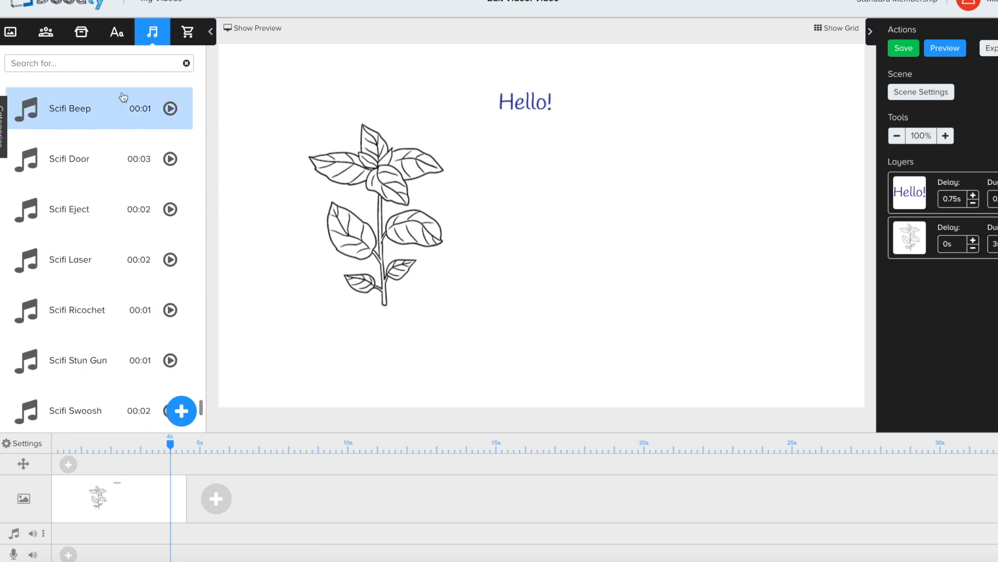
- Open the Doodly Marketplace for more images, look over its bundles and return to the video editor
{"action": "left_click", "coordinate": [180, 41]}
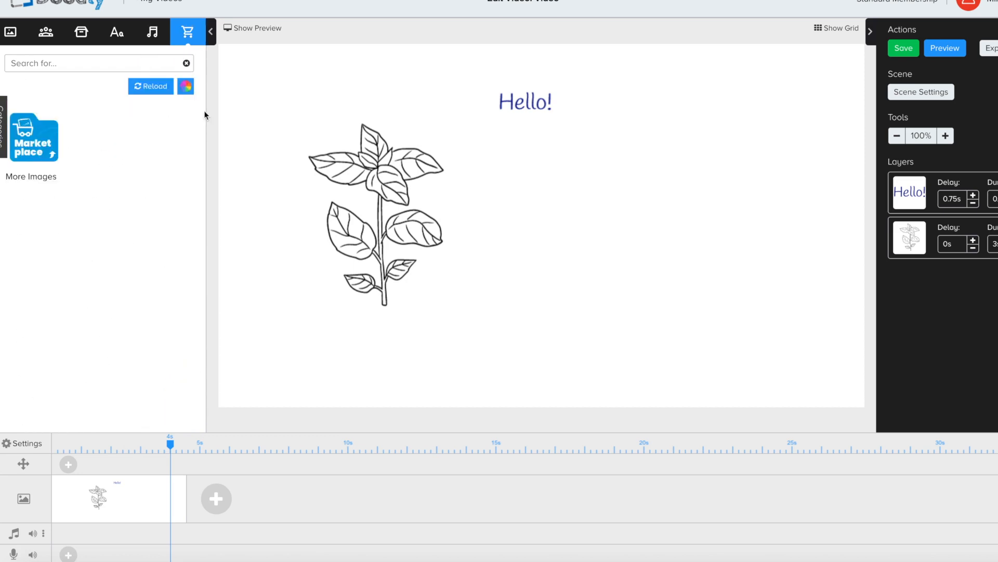
{"action": "left_click", "coordinate": [34, 138]}
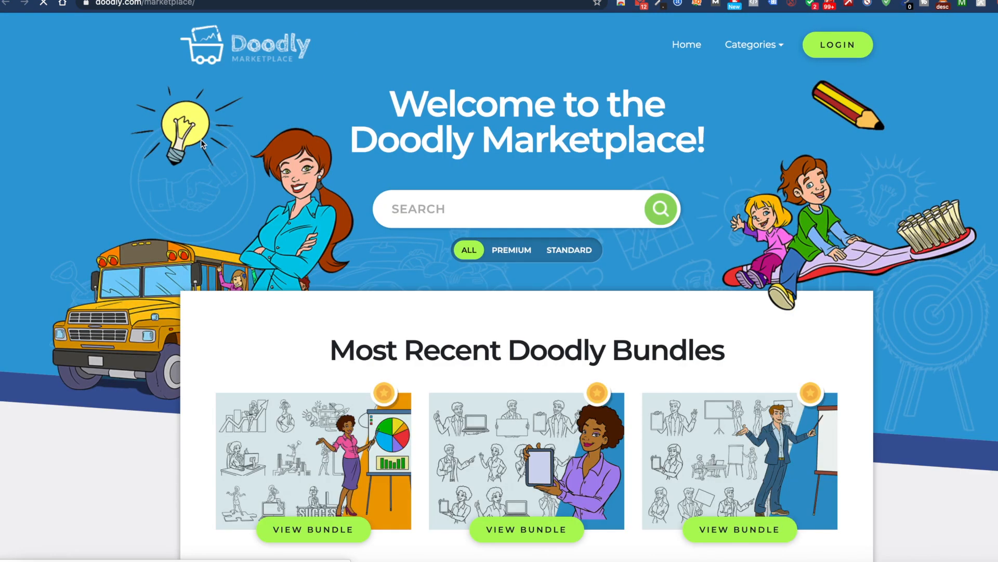
{"action": "scroll", "coordinate": [200, 140], "scroll_direction": "down", "scroll_amount": 20}
{"action": "scroll", "coordinate": [232, 136], "scroll_direction": "up", "scroll_amount": 8}
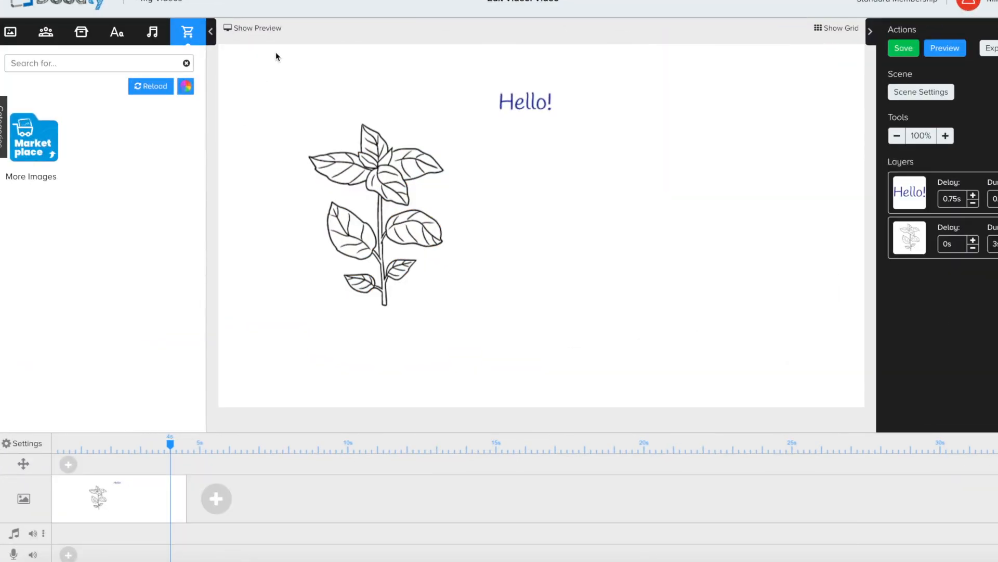